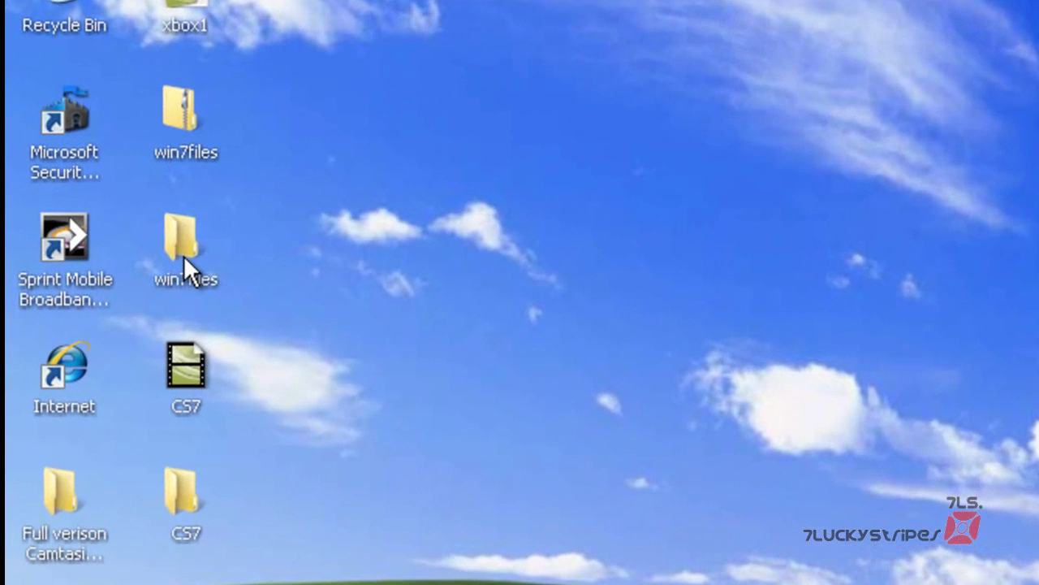
Step: Delete the Unistall folder inside win7files, confirming the folder deletion
double_click(186, 267)
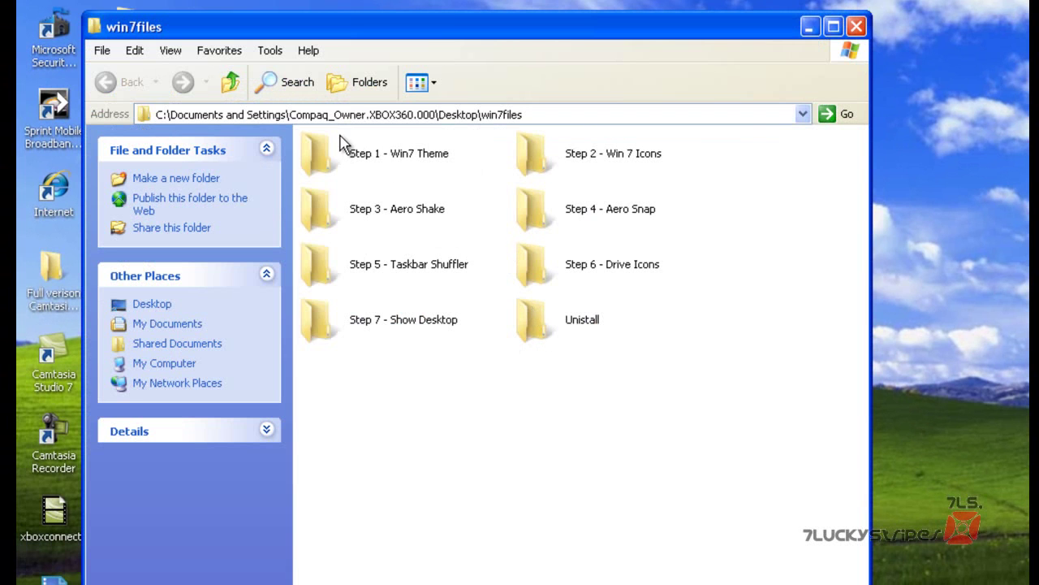
left_click(532, 319)
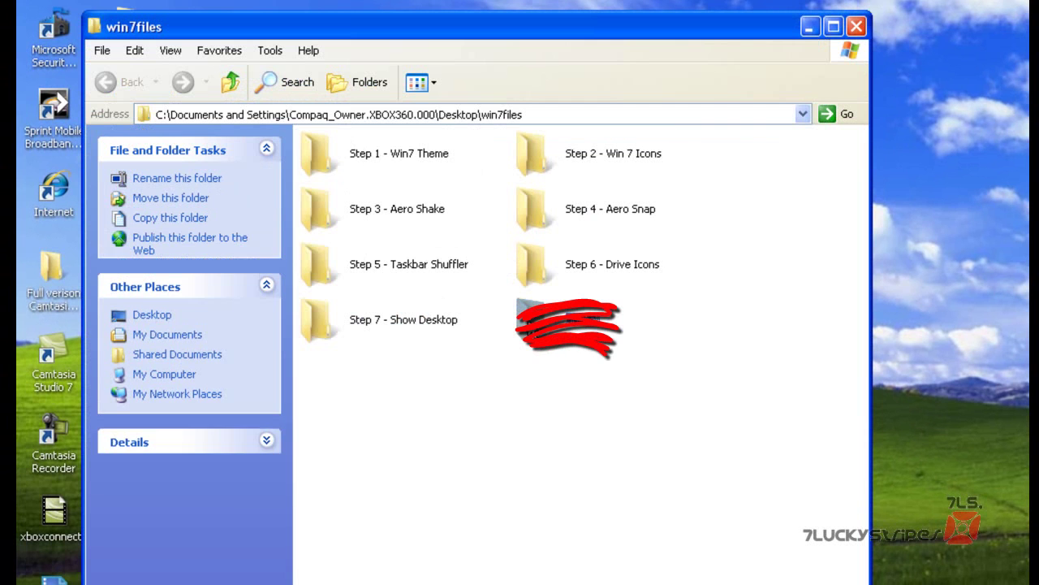
right_click(529, 321)
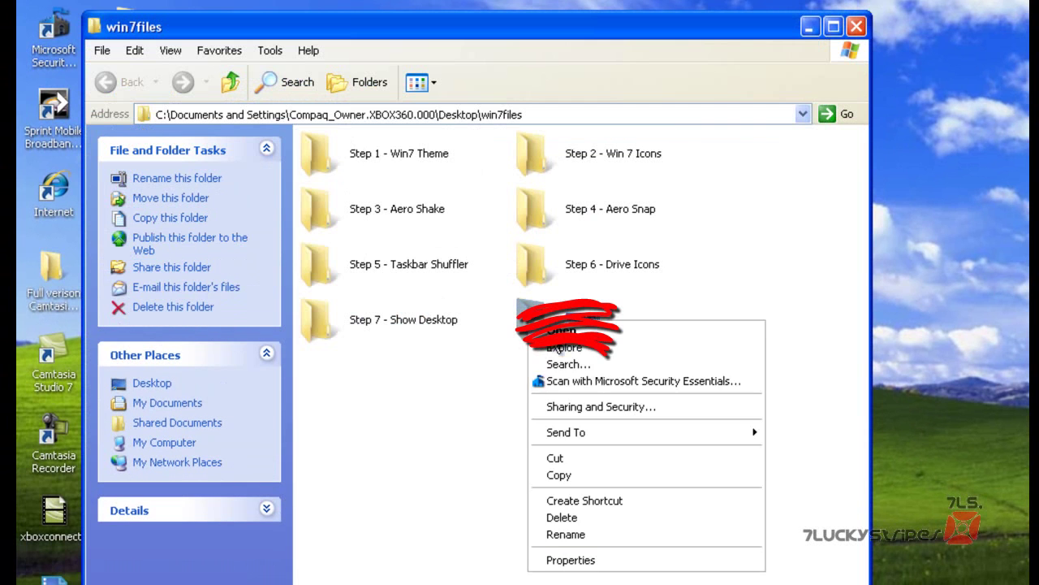
left_click(608, 533)
key("Delete")
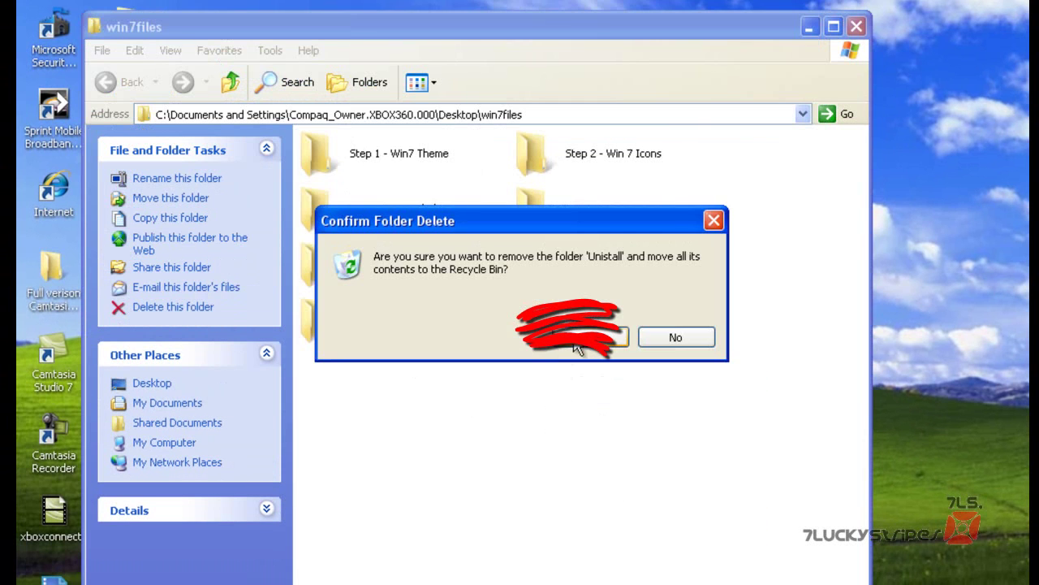
left_click(586, 346)
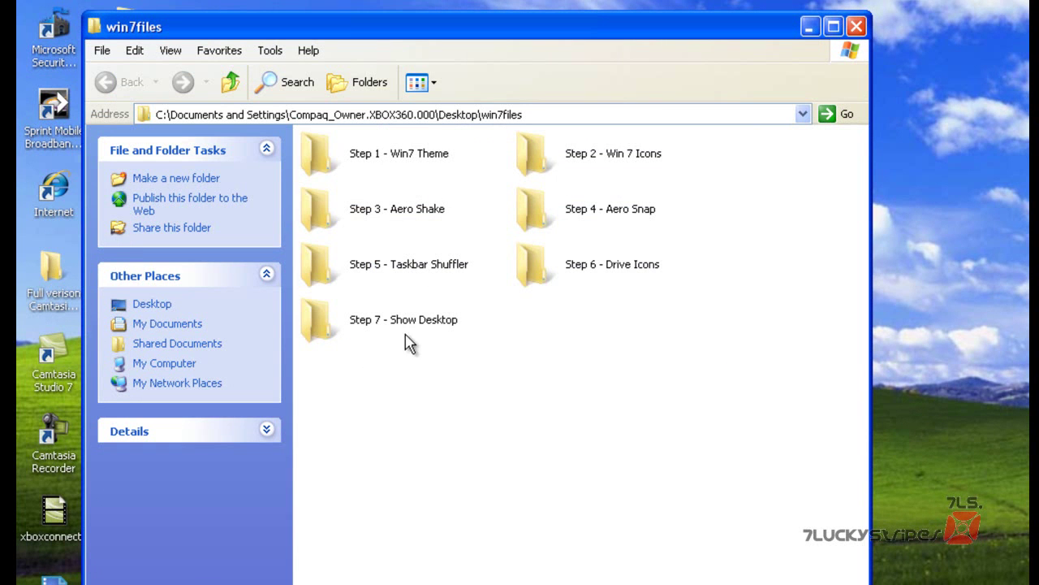
Step: Run the Theme installer in Step 1 - Win7 Theme and apply the SevenVG RTM theme
double_click(369, 155)
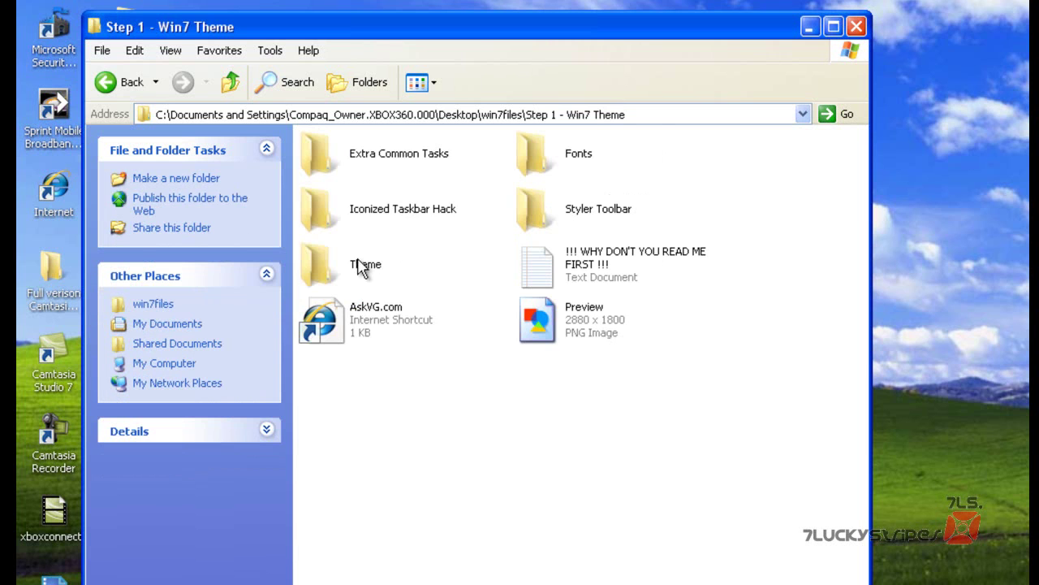
double_click(362, 268)
left_click(339, 165)
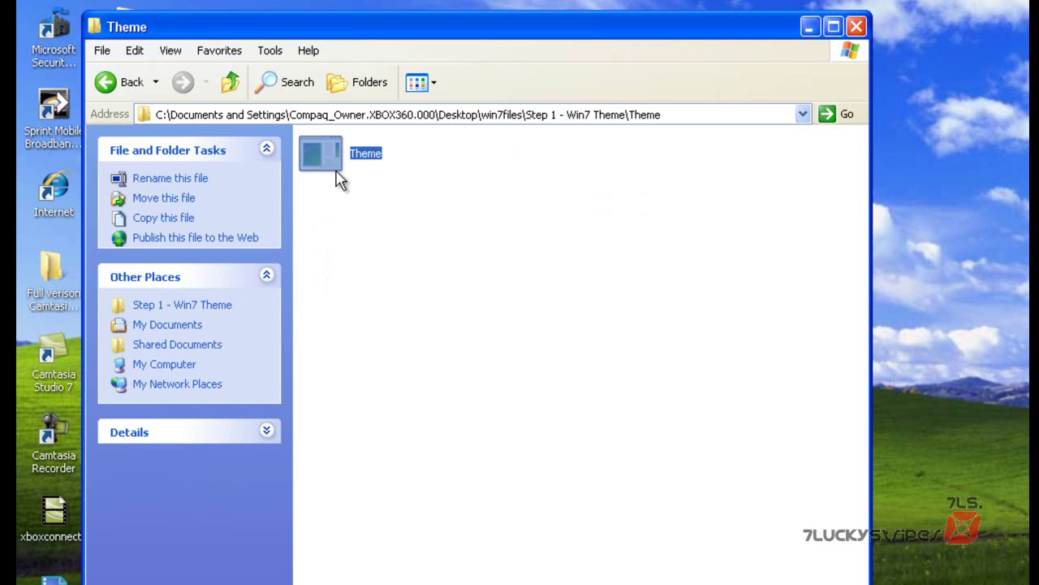
key("Return")
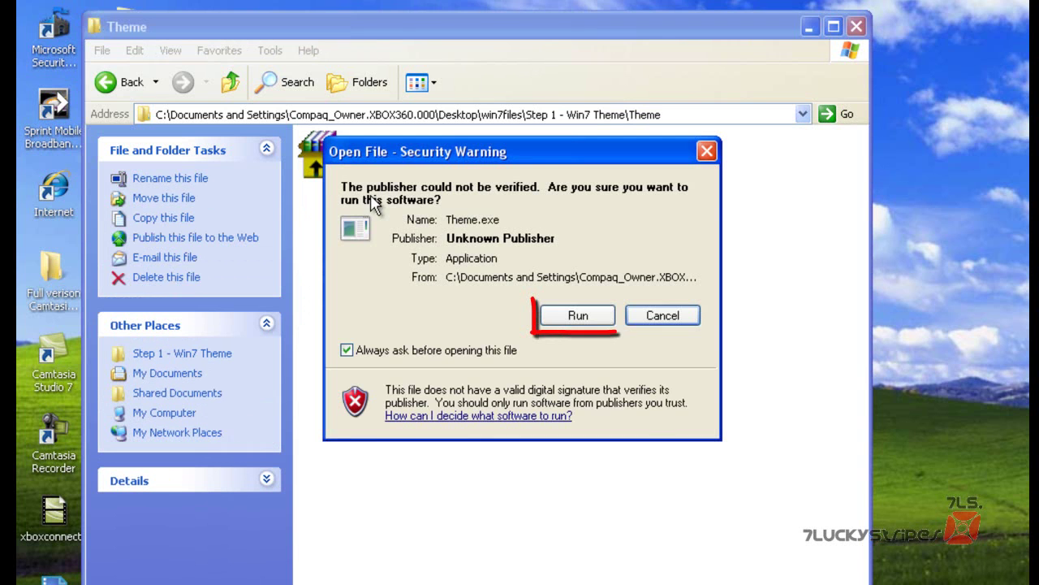
left_click(579, 317)
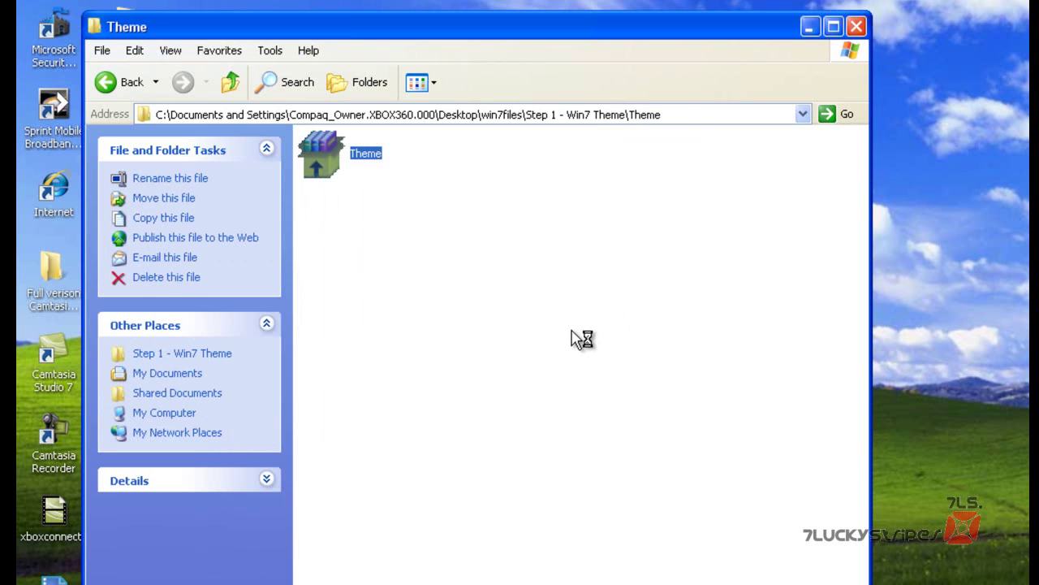
left_click(632, 462)
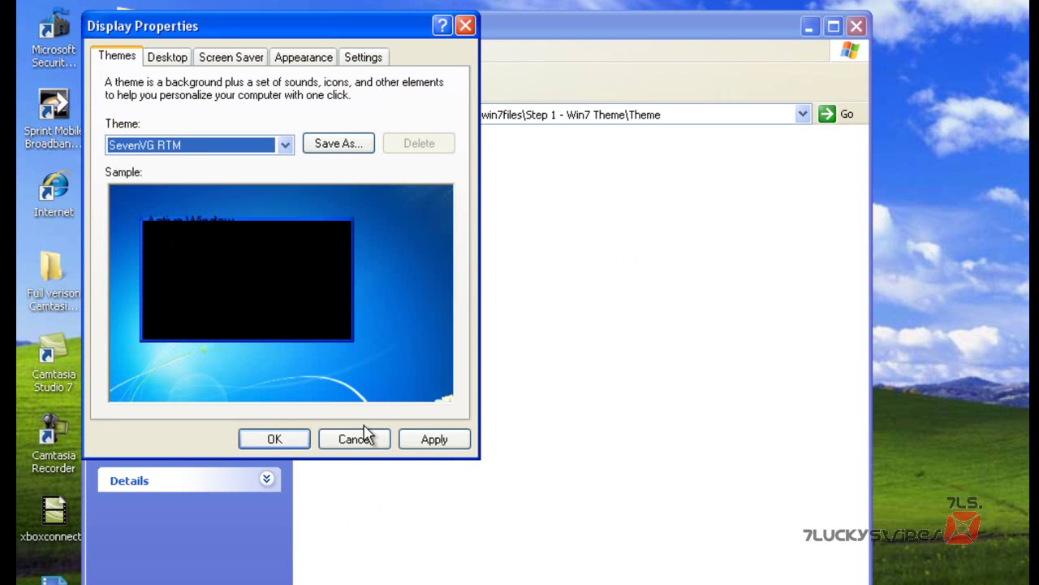
left_click(430, 442)
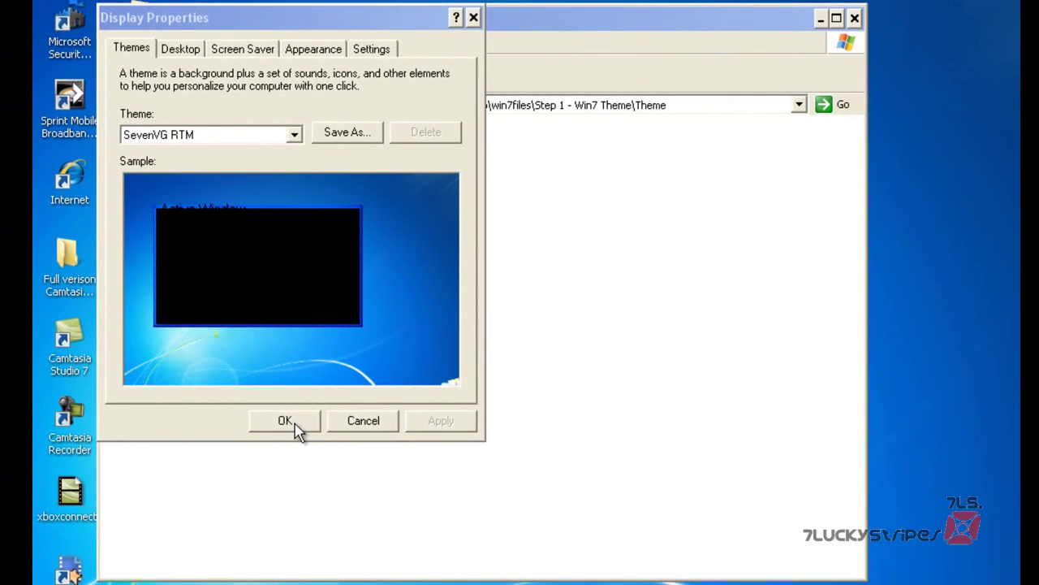
left_click(288, 425)
Step: Install Styler from Styler Toolbar's First Install Me package through to completion
left_click(294, 429)
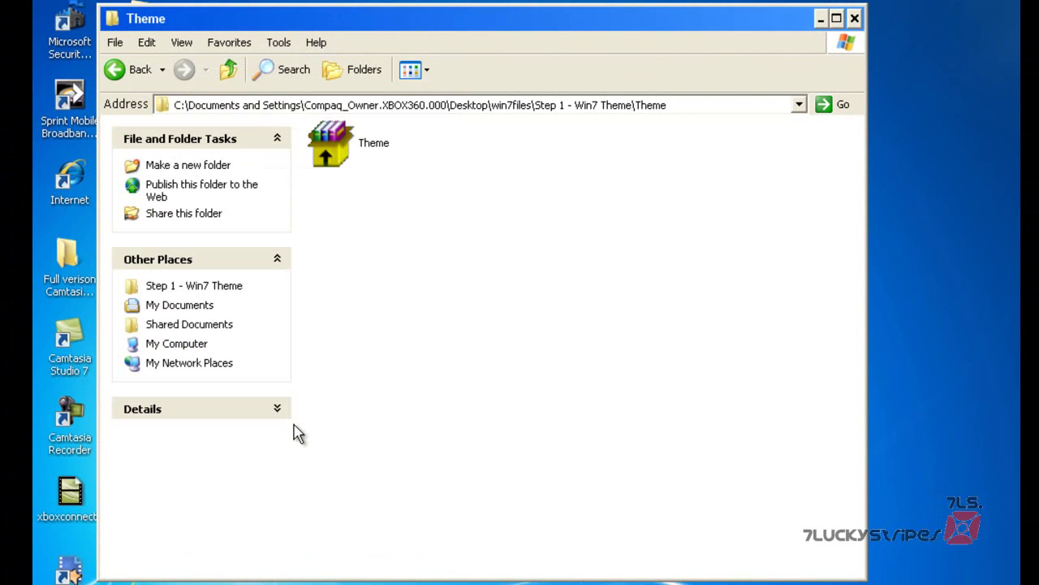
left_click(231, 72)
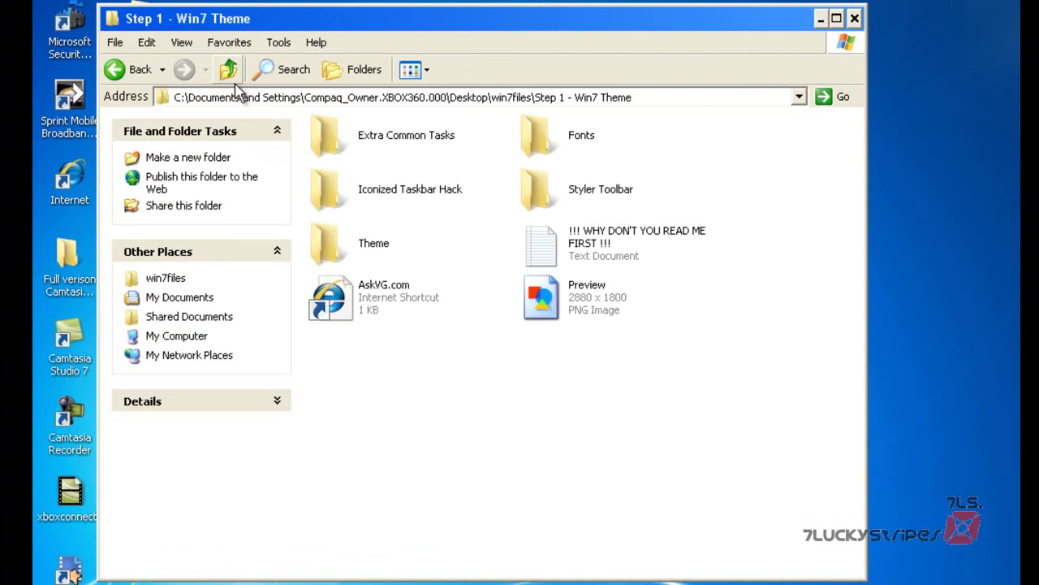
double_click(586, 193)
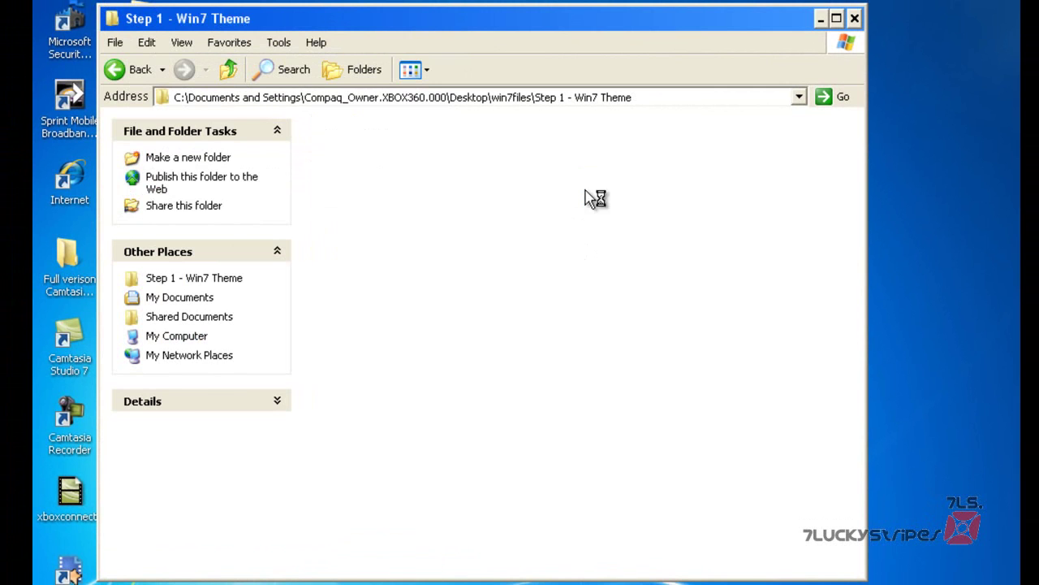
double_click(382, 146)
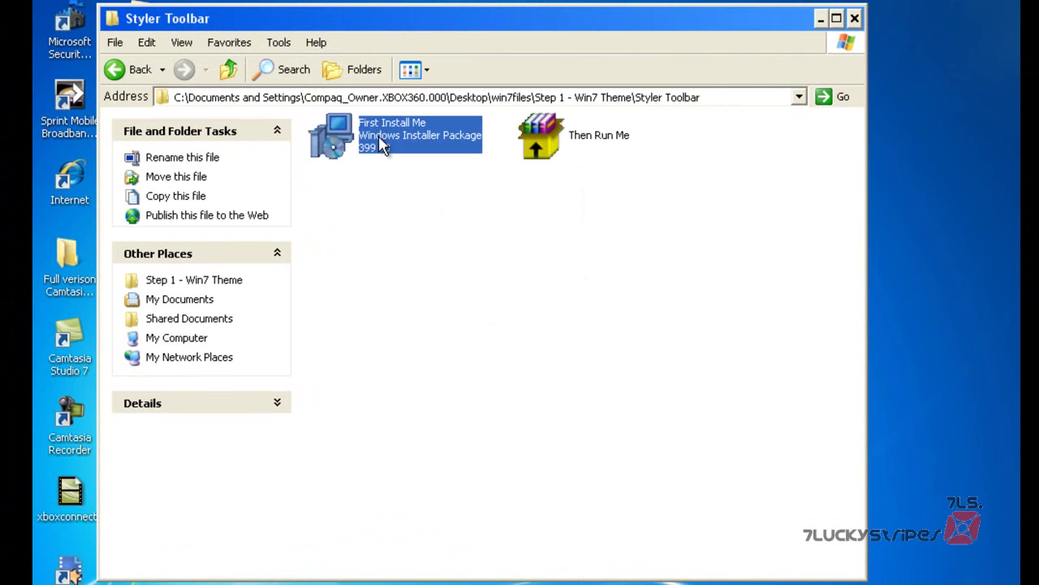
left_click(568, 304)
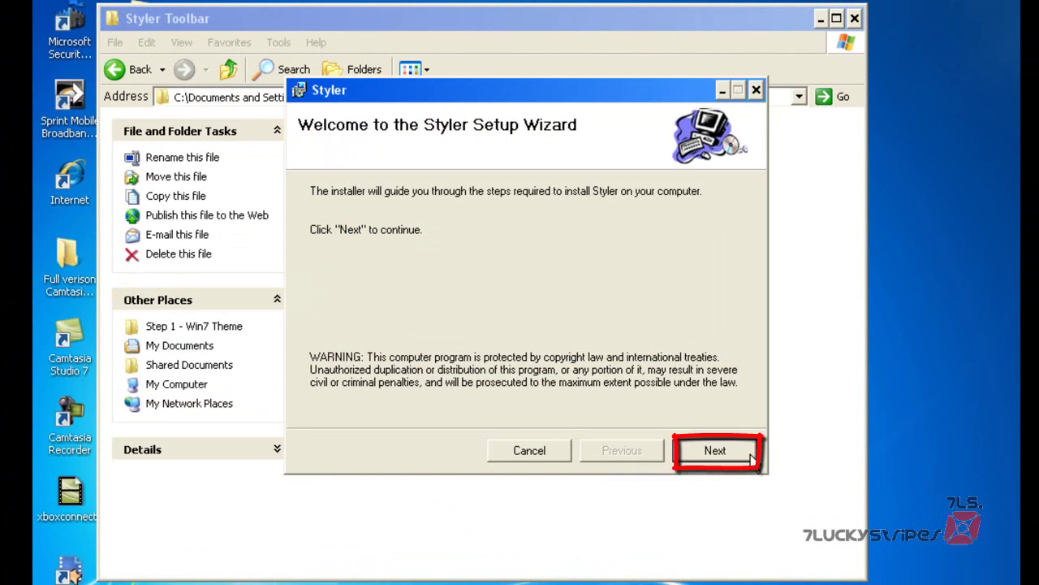
left_click(743, 457)
left_click(744, 457)
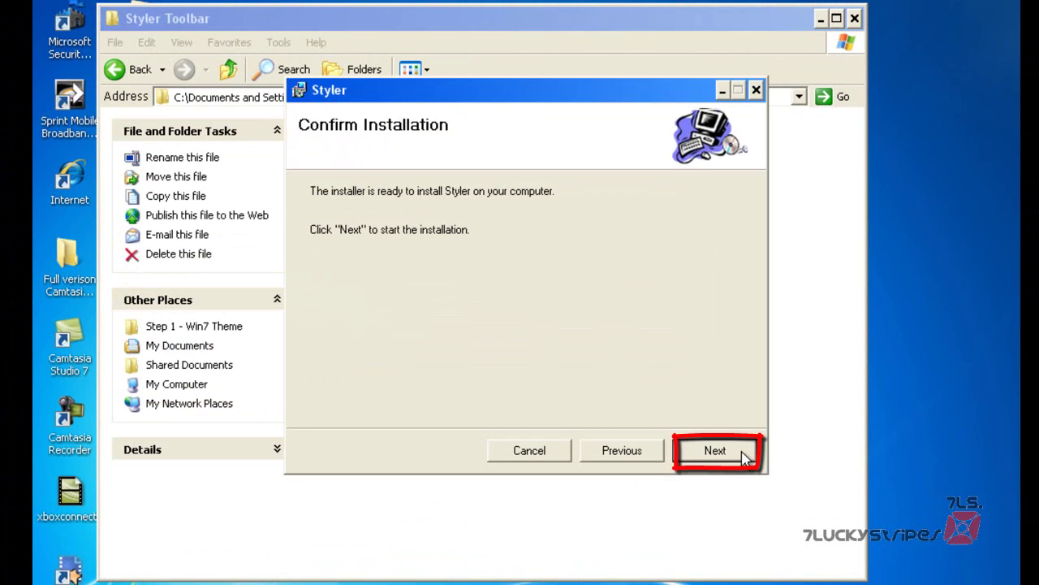
left_click(743, 456)
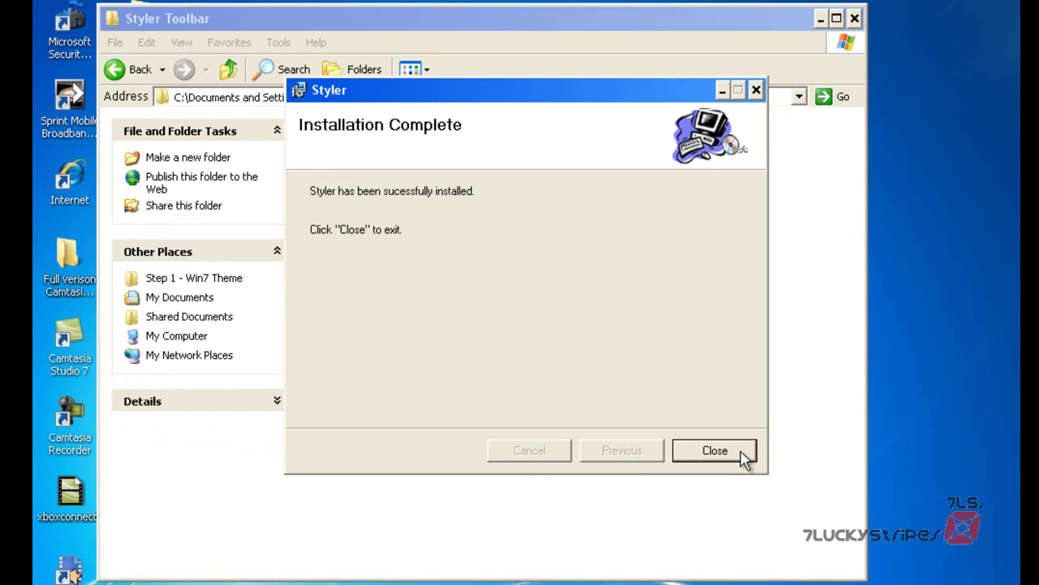
left_click(743, 457)
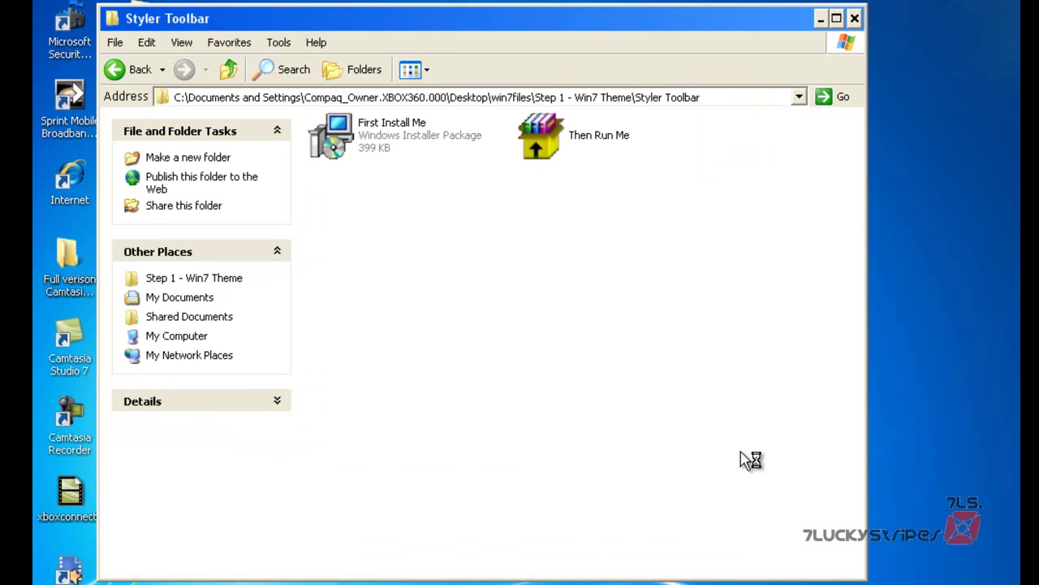
Step: Install the SevenVG RTM Styler skin from Then Run Me and show All Programs
double_click(589, 150)
left_click(594, 301)
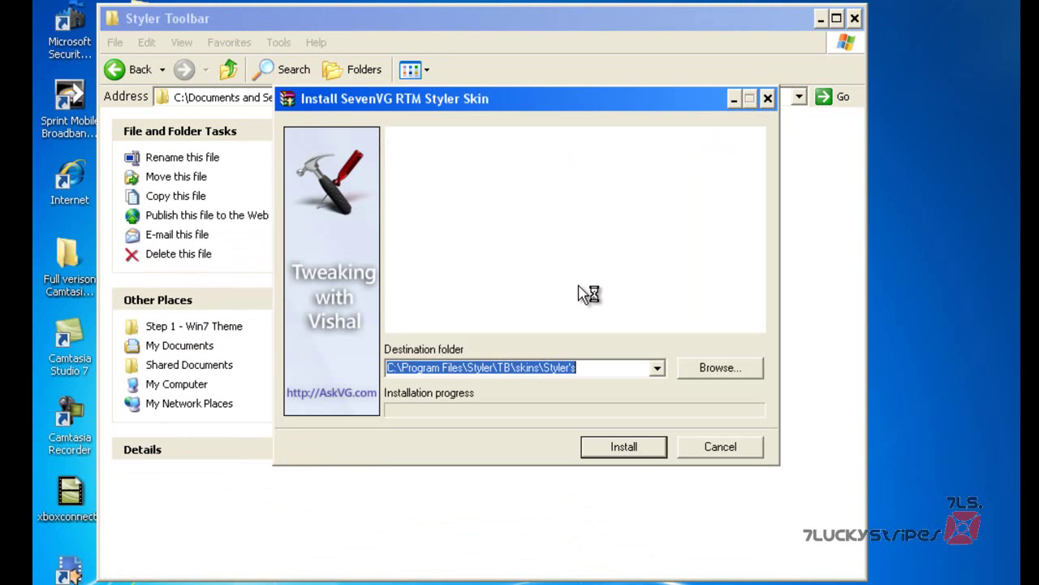
left_click(643, 446)
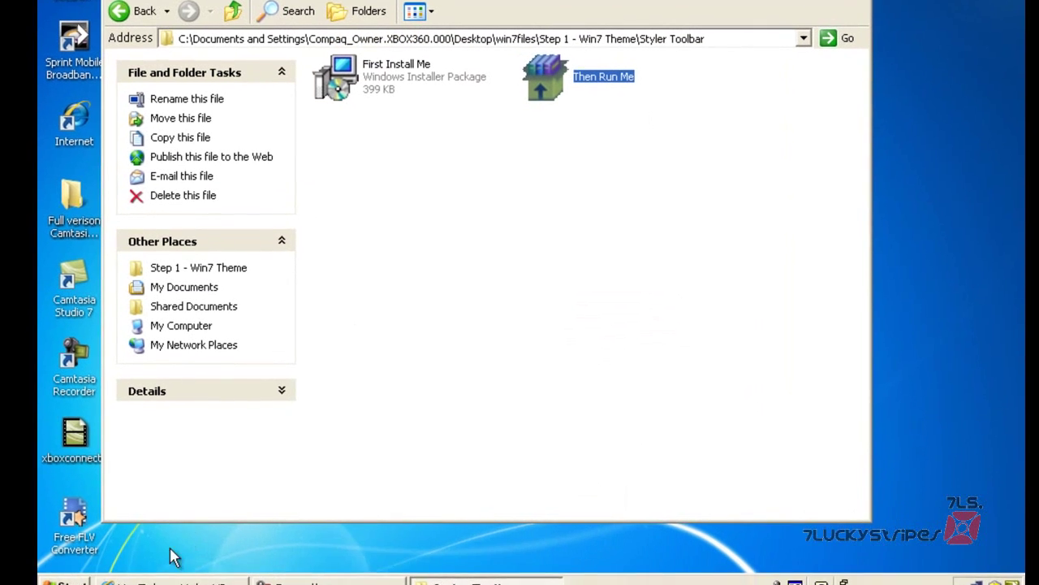
left_click(69, 578)
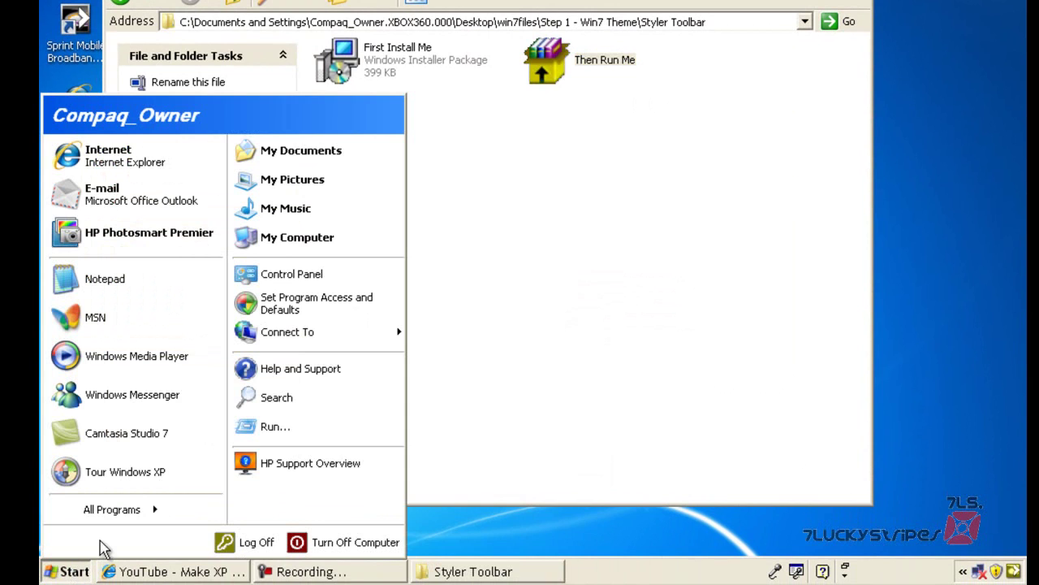
mouse_move(111, 509)
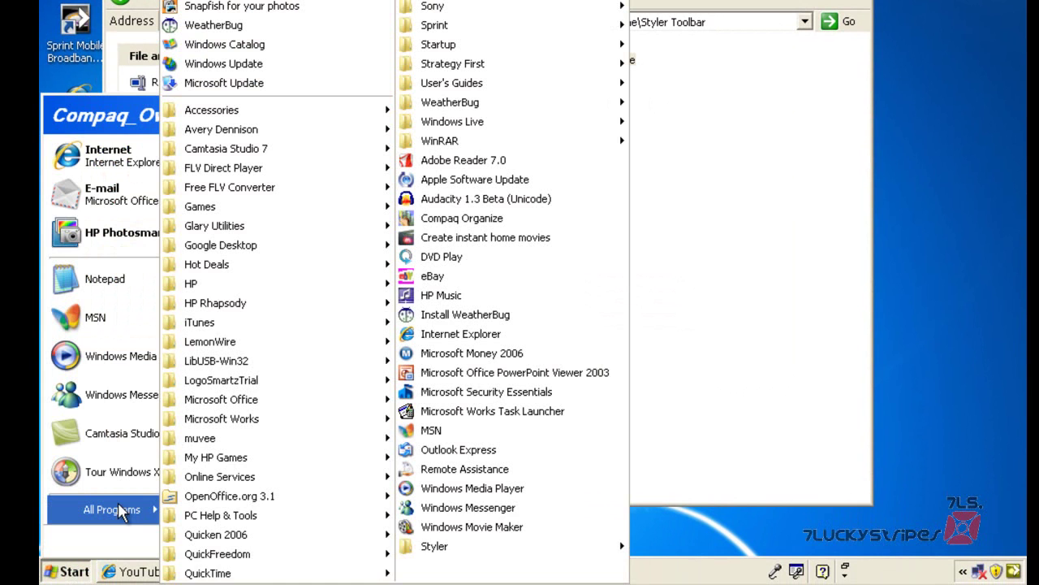
mouse_move(434, 545)
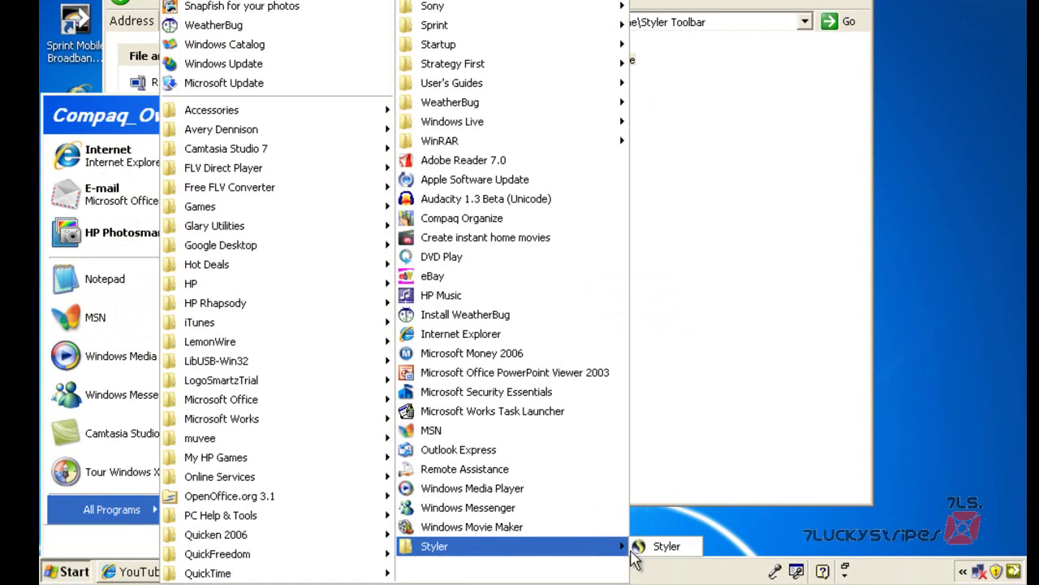
Step: Apply the SevenVGRT style in Styler, close it, and return to Step 1 - Win7 Theme
left_click(658, 550)
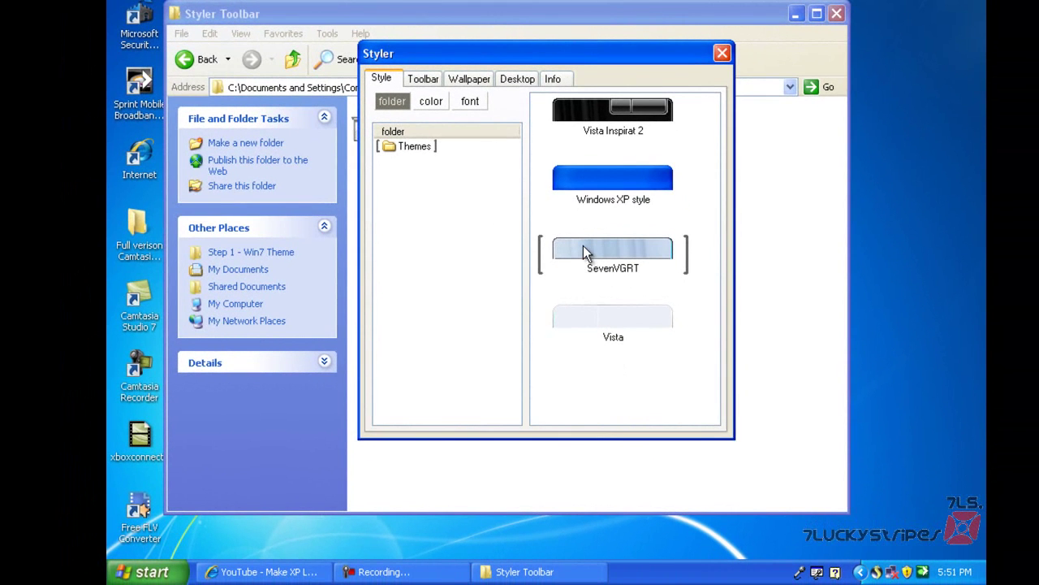
left_click(583, 245)
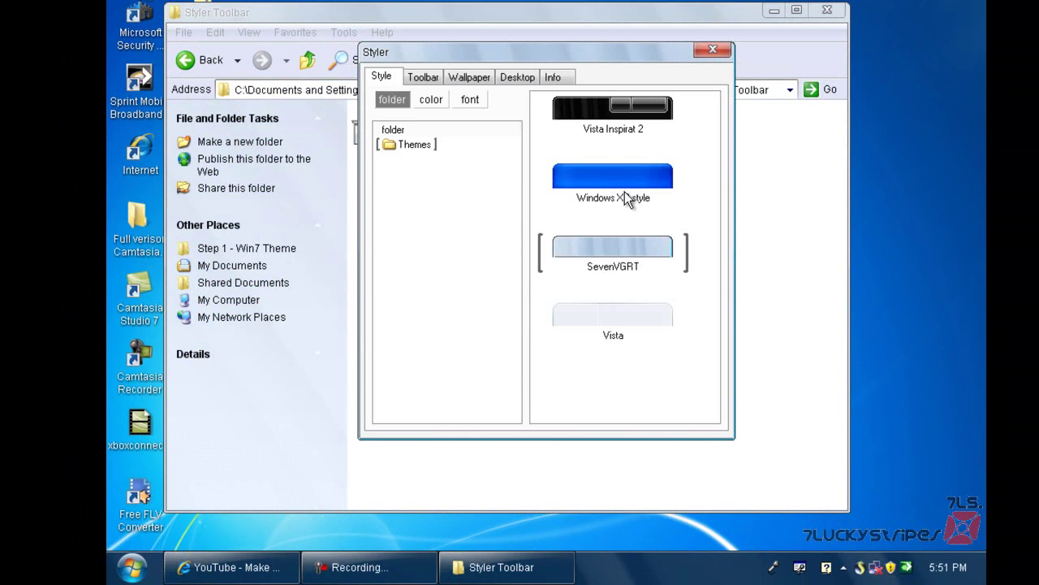
left_click(712, 52)
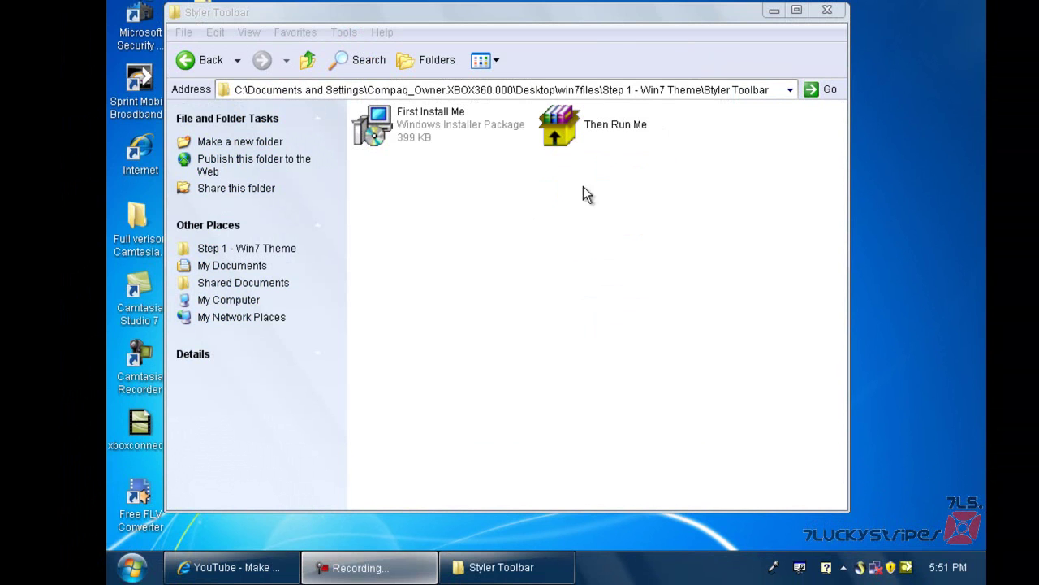
left_click(308, 60)
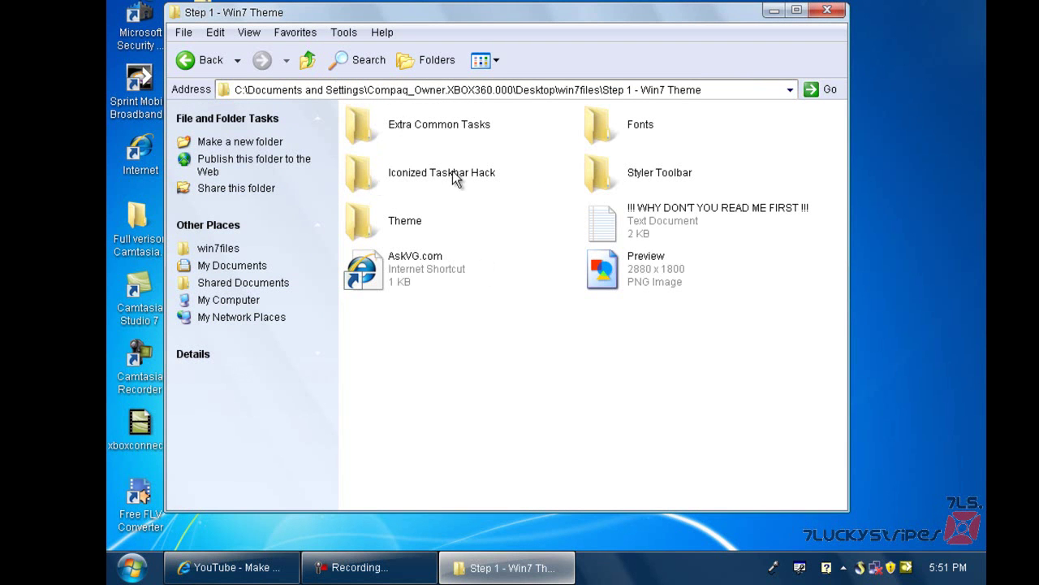
Step: Merge Install.reg from the Iconized Taskbar Hack folder into the registry
double_click(419, 174)
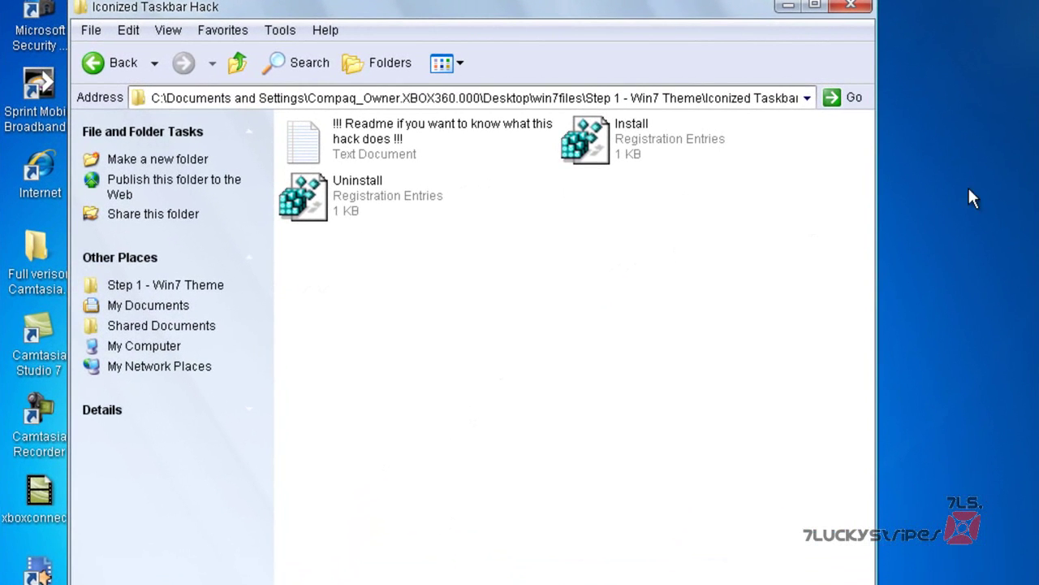
double_click(605, 145)
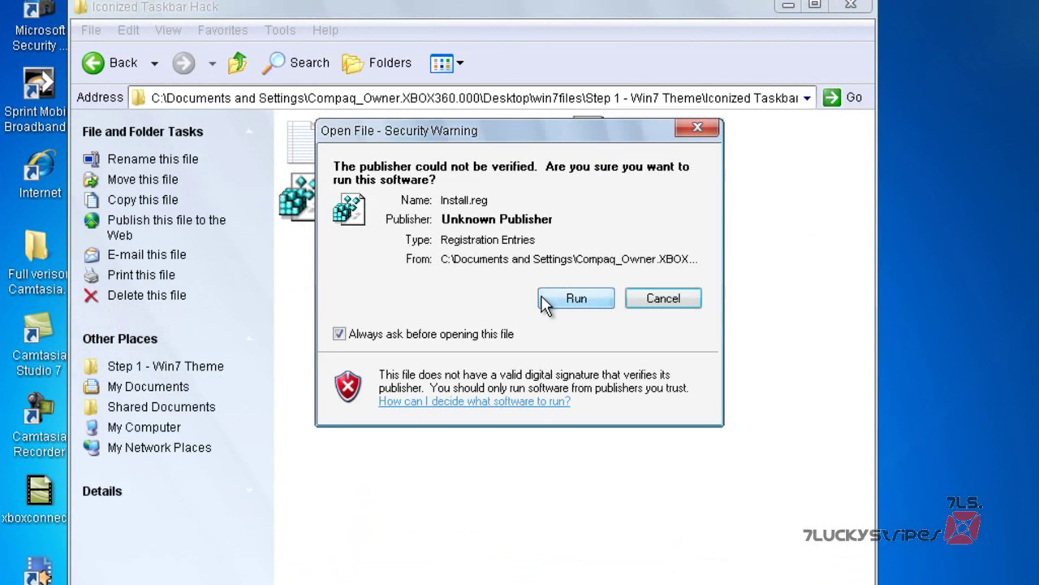
left_click(546, 301)
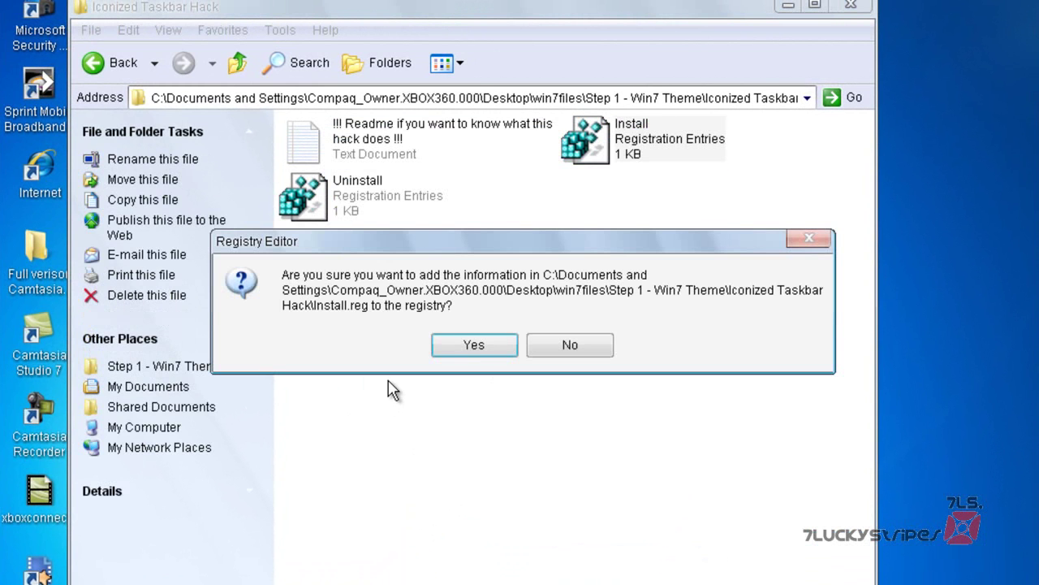
left_click(475, 347)
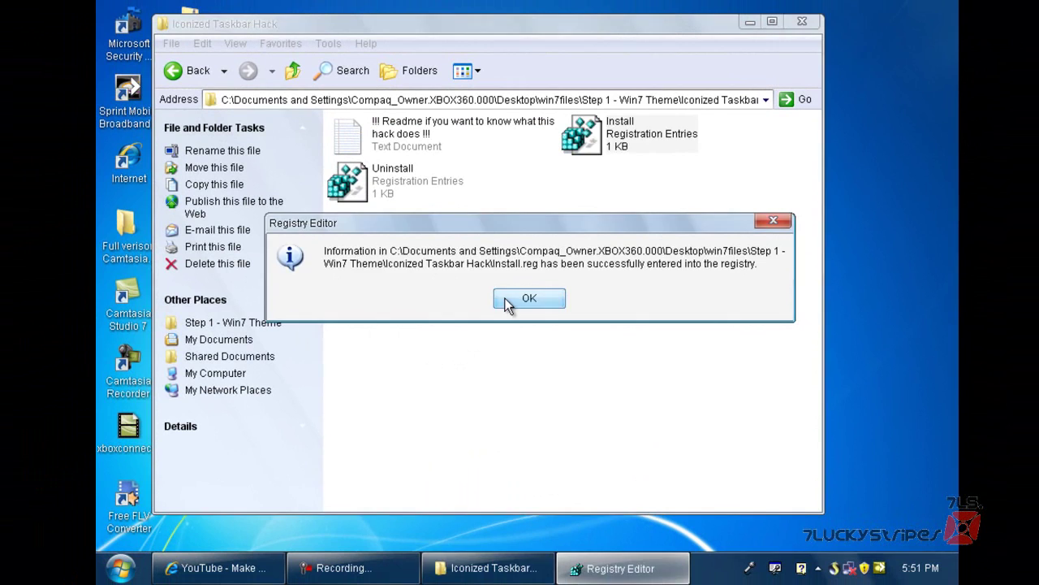
left_click(509, 303)
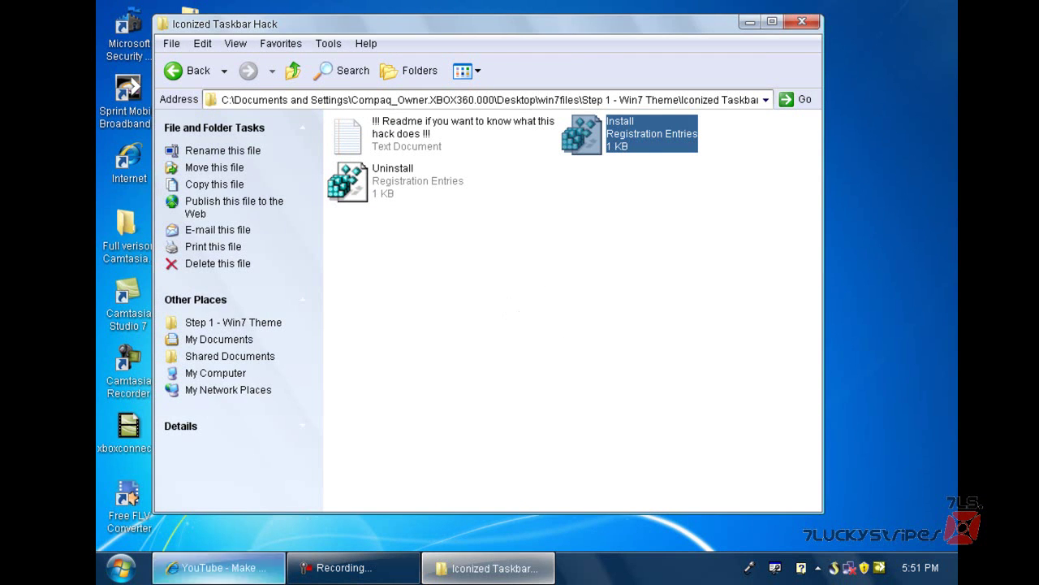
Step: Log off Windows from the Start menu to apply the icon-only taskbar
left_click(121, 567)
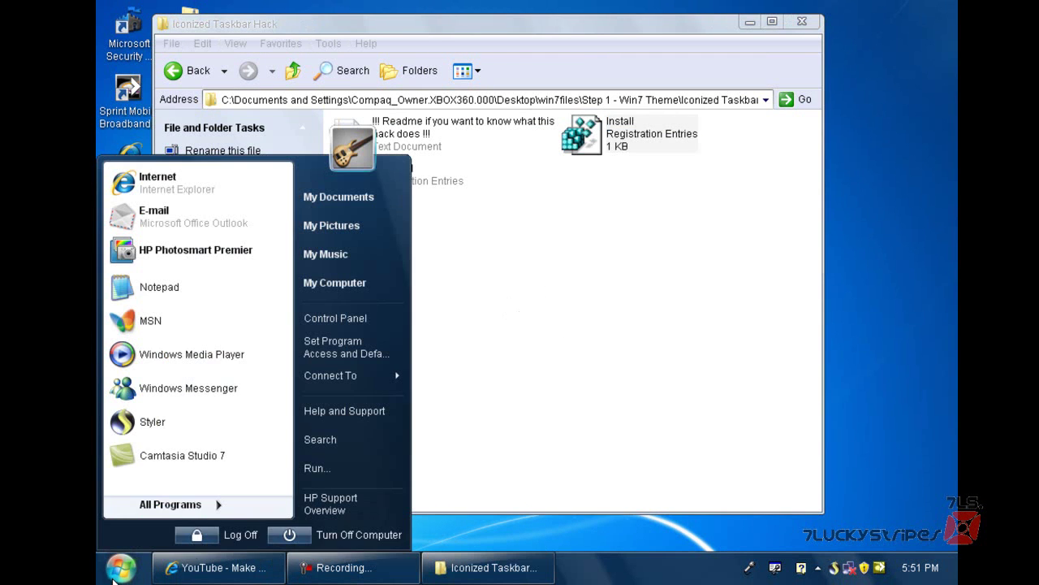
left_click(239, 533)
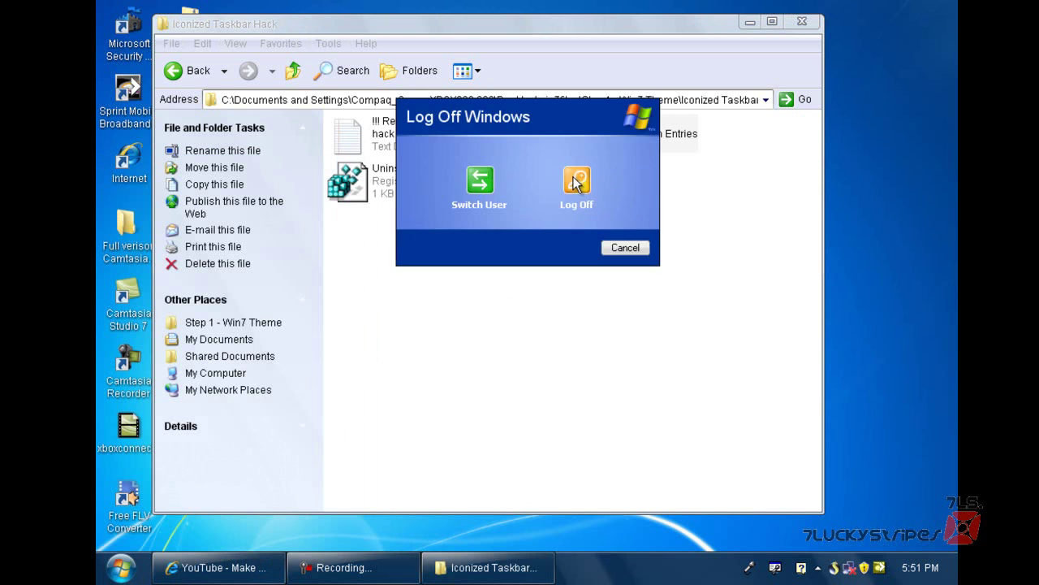
left_click(578, 180)
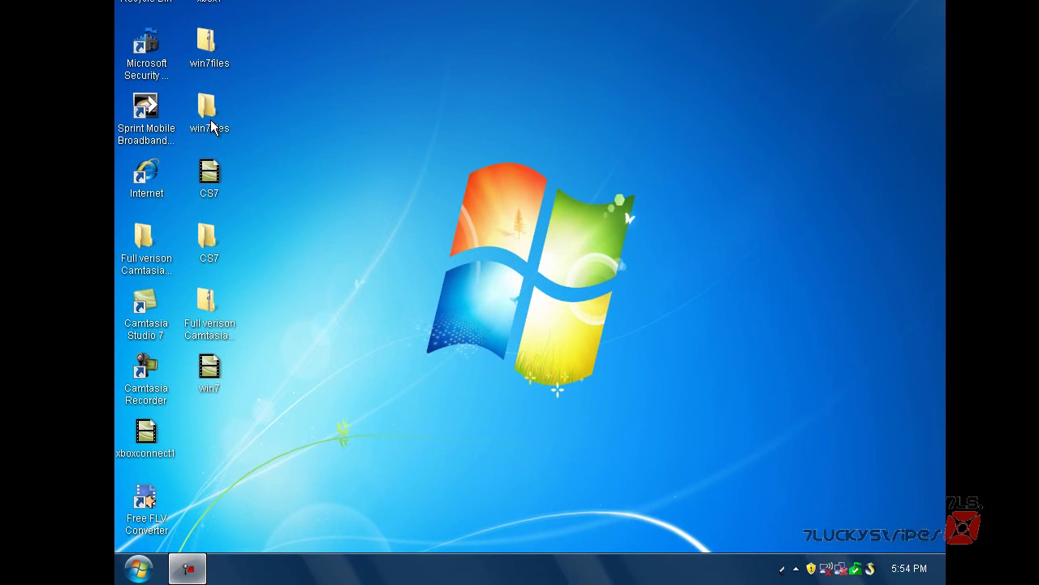
Step: Launch the First Install Me IconTweaker setup from Step 2 - Win 7 Icons > Icon Theme
double_click(210, 120)
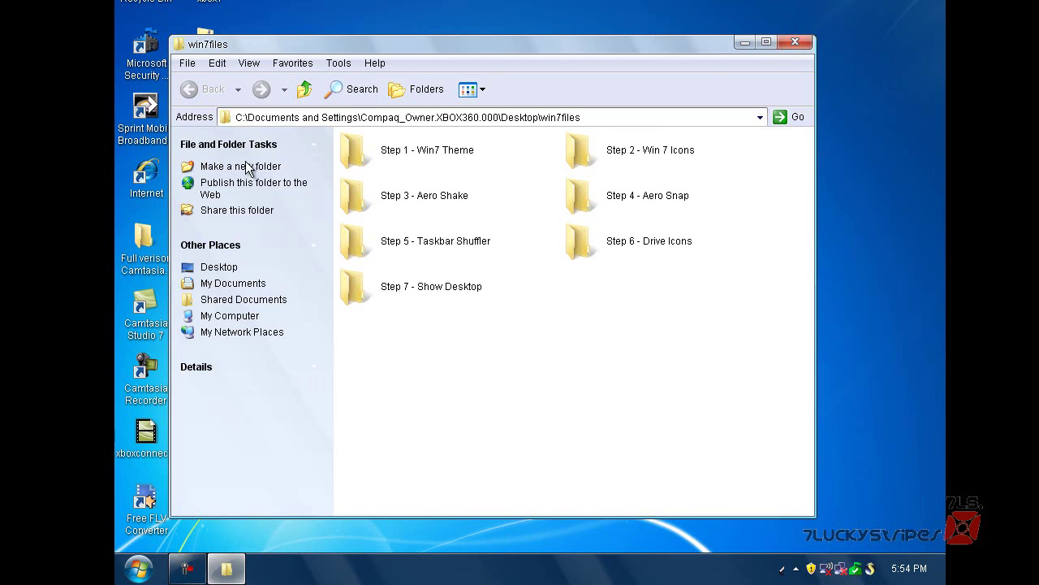
double_click(448, 151)
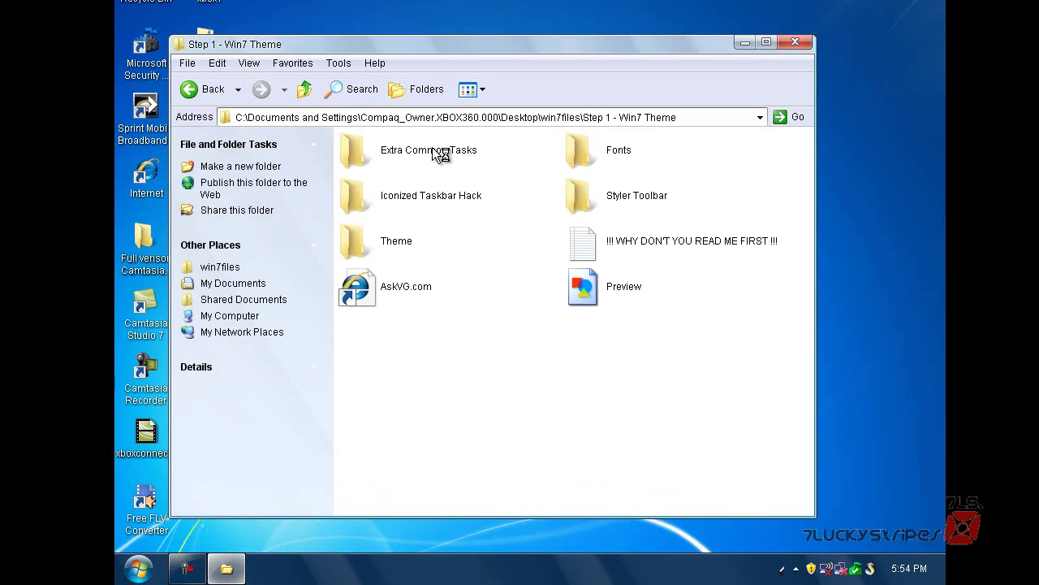
left_click(209, 91)
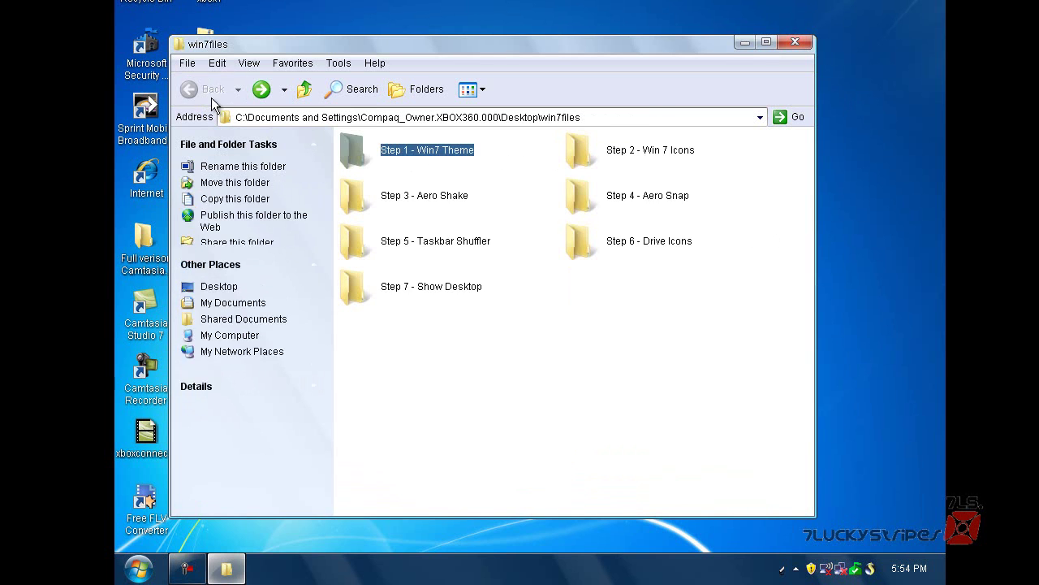
double_click(627, 154)
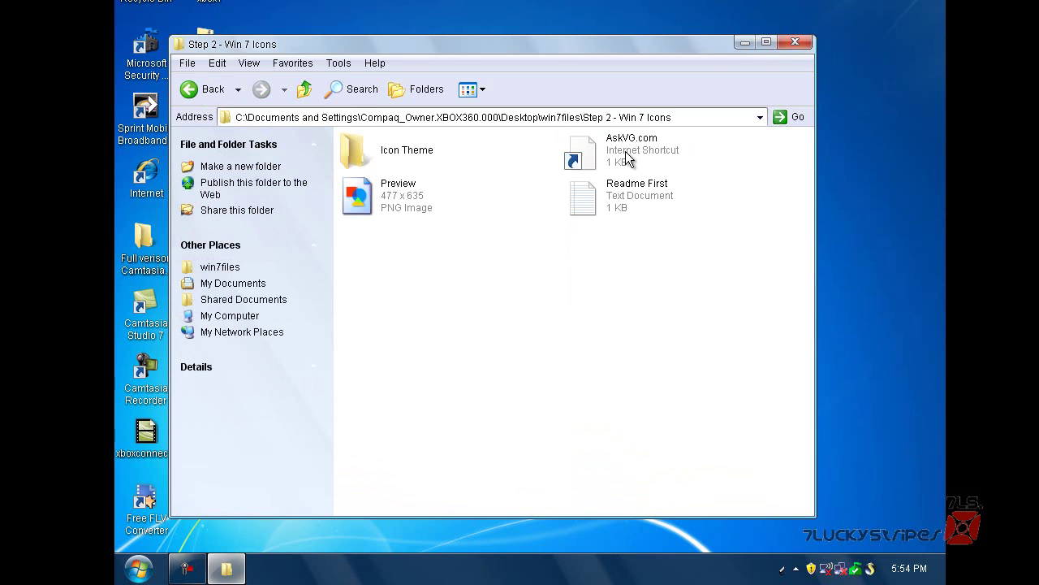
double_click(395, 154)
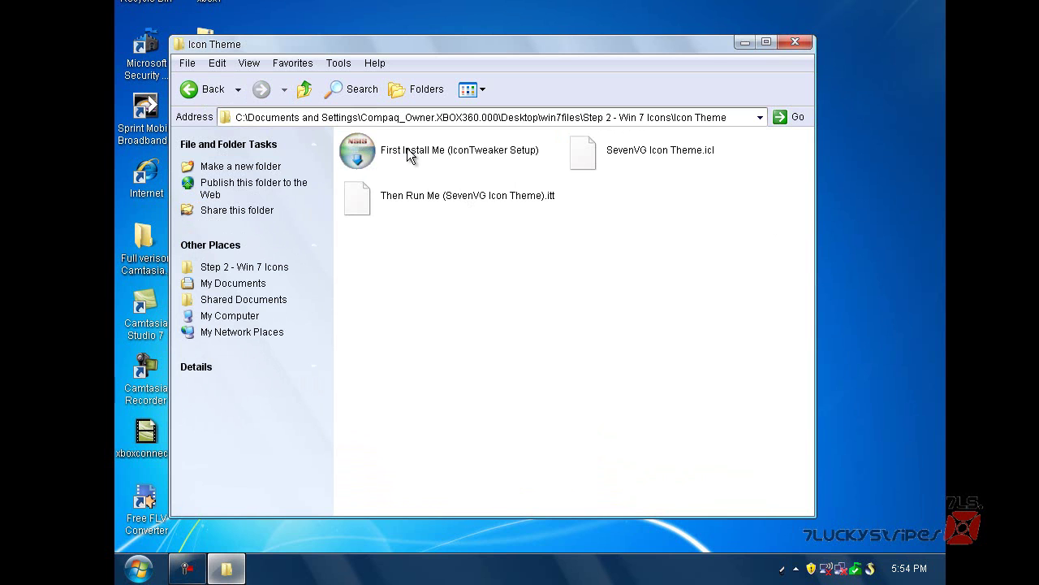
double_click(402, 151)
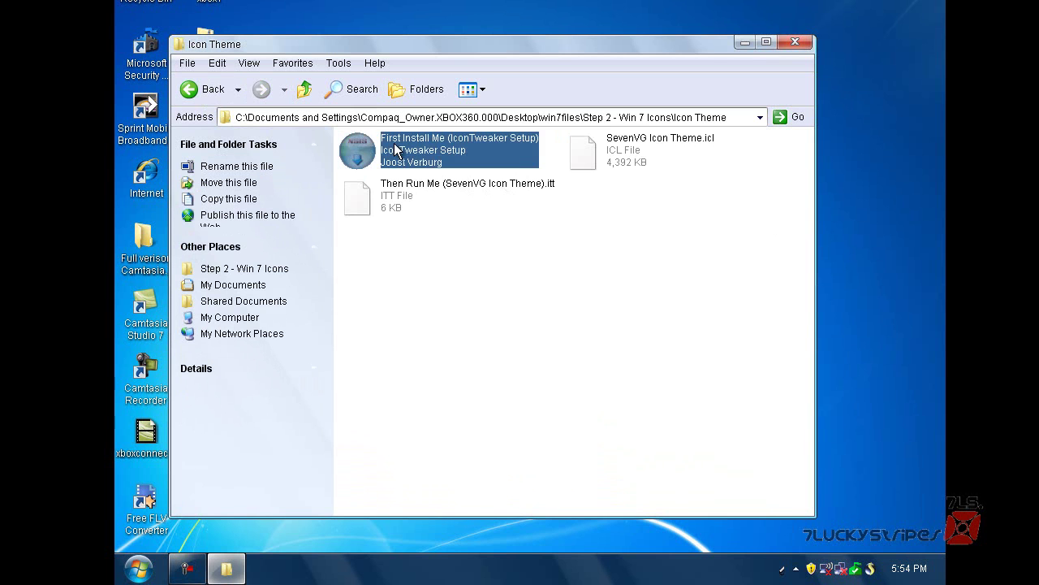
left_click(573, 278)
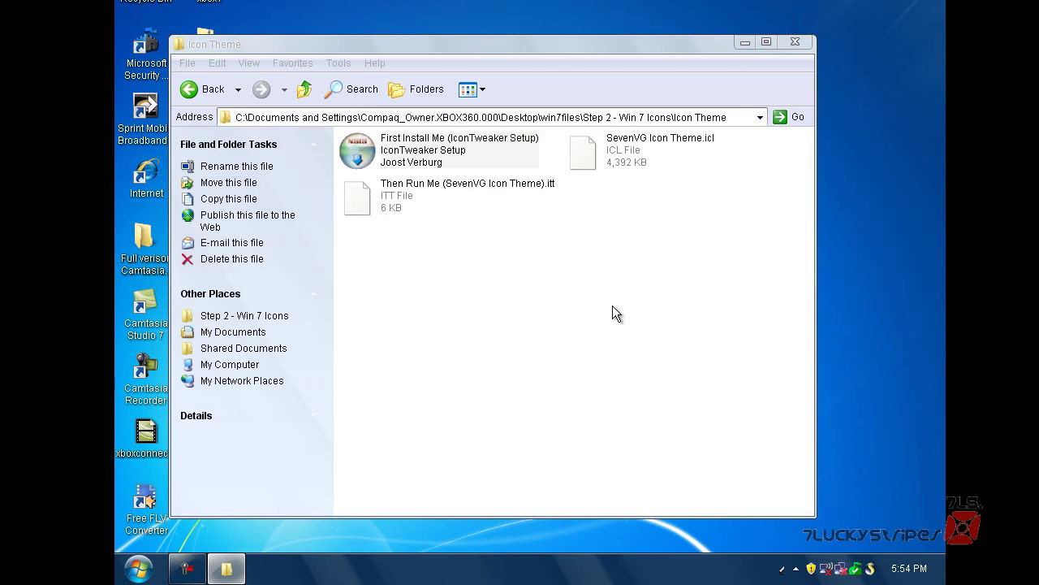
Step: Install IconTweaker for anyone using this computer, accepting the license, and launch it
left_click(640, 391)
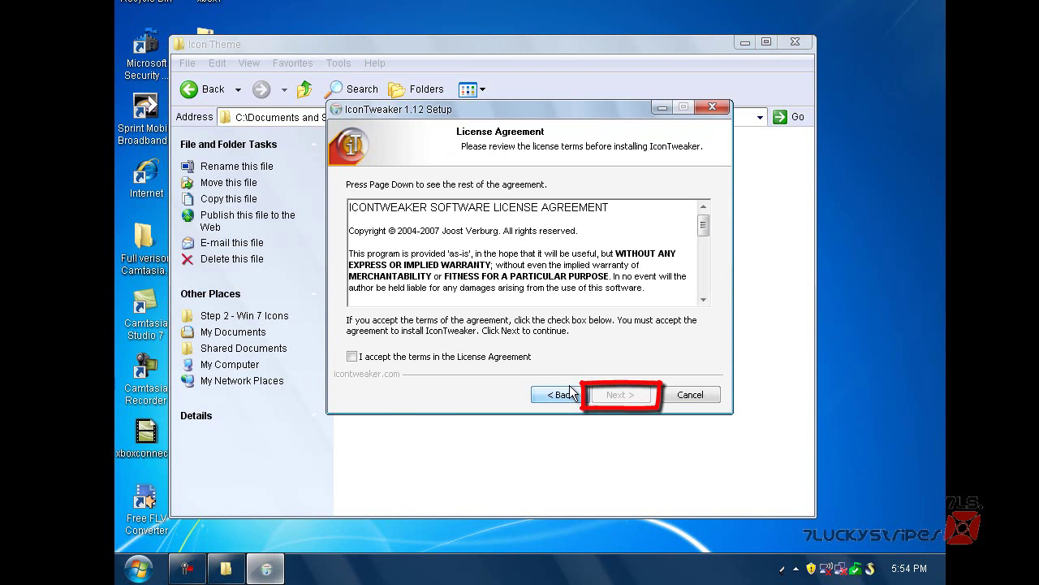
left_click(439, 357)
left_click(635, 398)
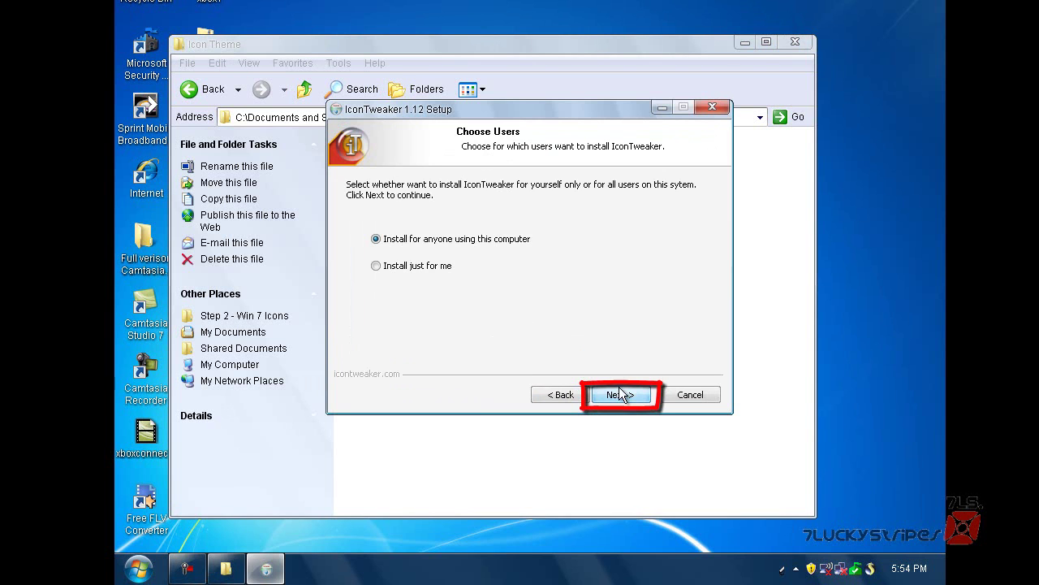
left_click(620, 393)
left_click(615, 394)
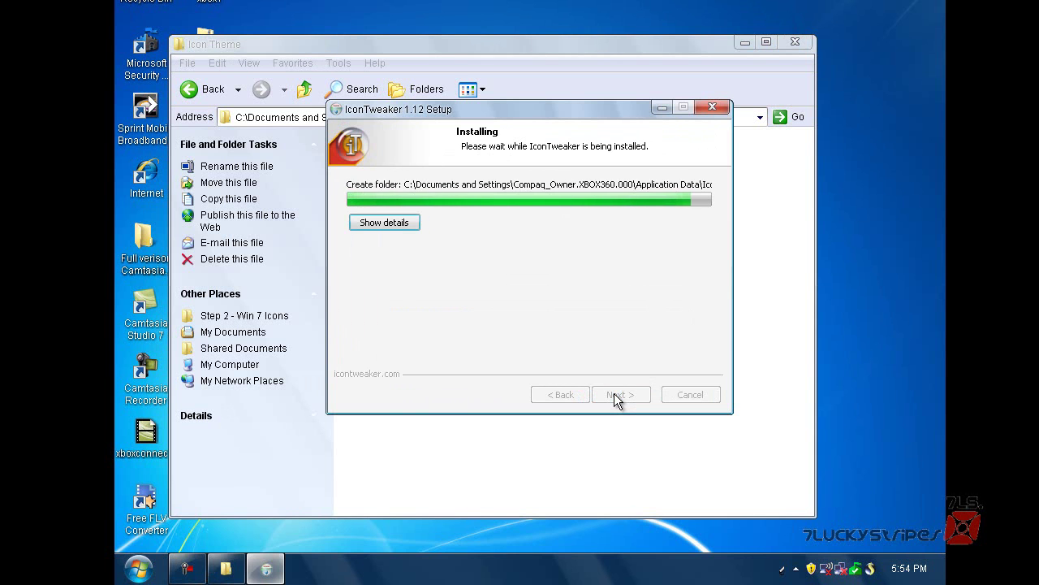
left_click(614, 394)
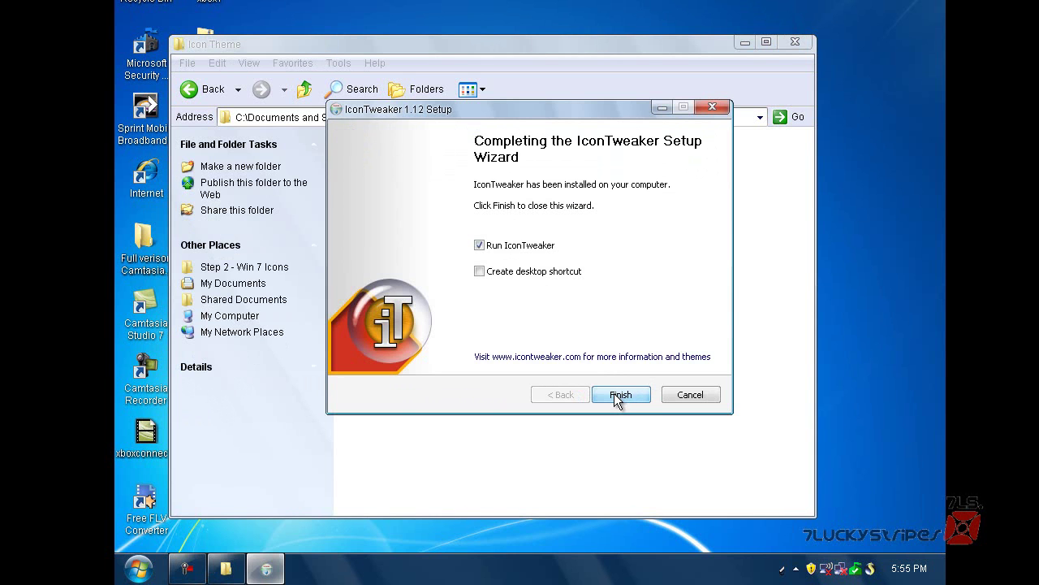
left_click(619, 395)
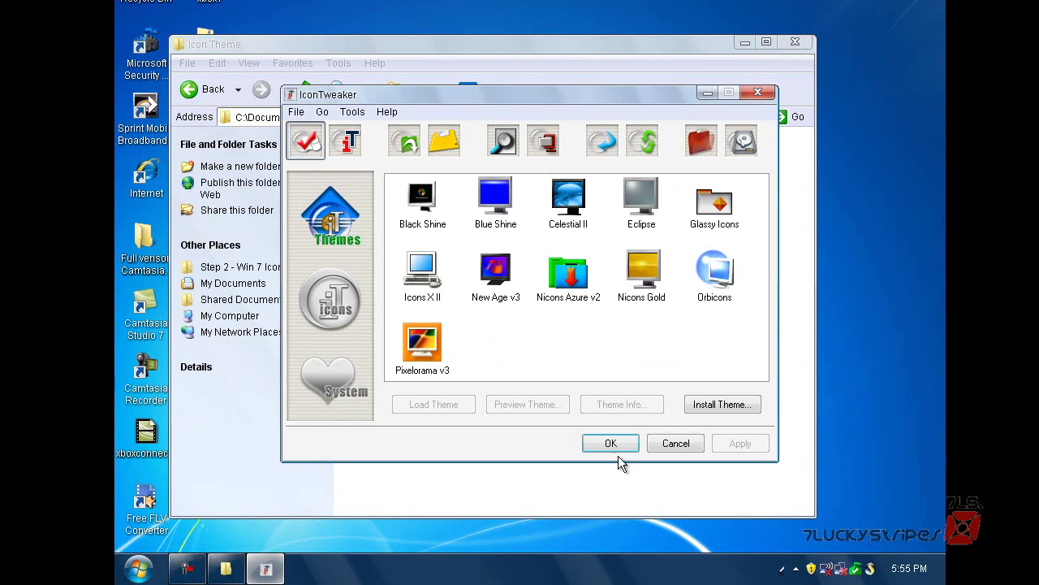
Step: Load the Then Run Me SevenVG Icon Theme in IconTweaker, apply it, and close
left_click(345, 141)
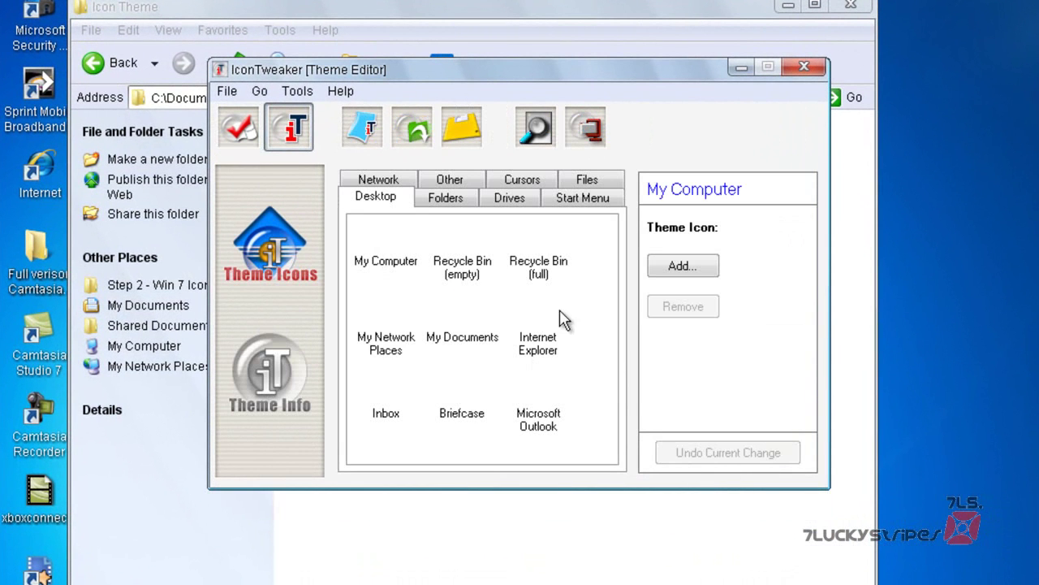
mouse_move(390, 69)
left_mouse_down()
mouse_move(551, 260)
mouse_move(567, 222)
left_mouse_up()
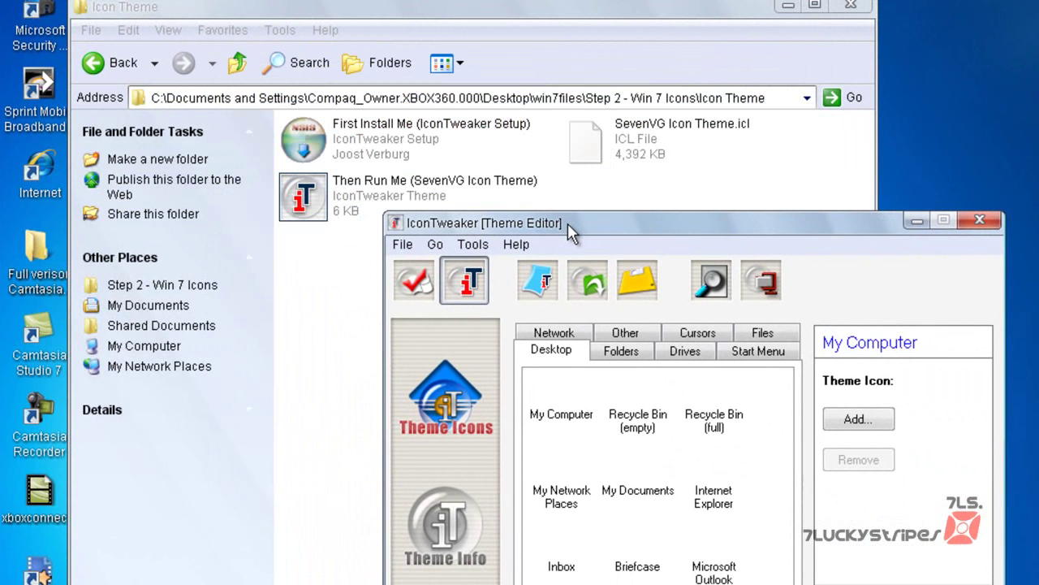
double_click(329, 196)
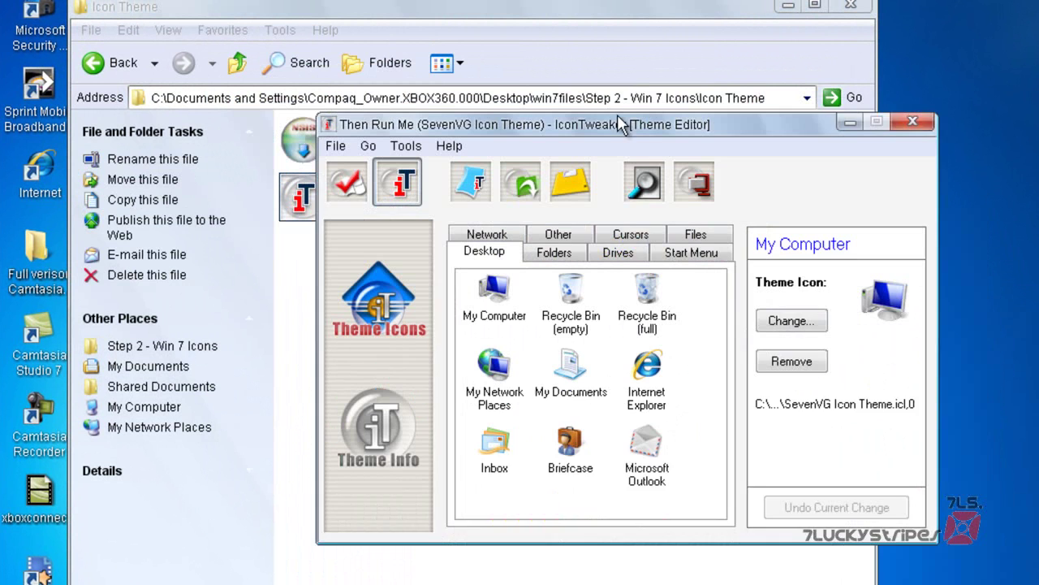
left_click_drag(686, 219, 570, 48)
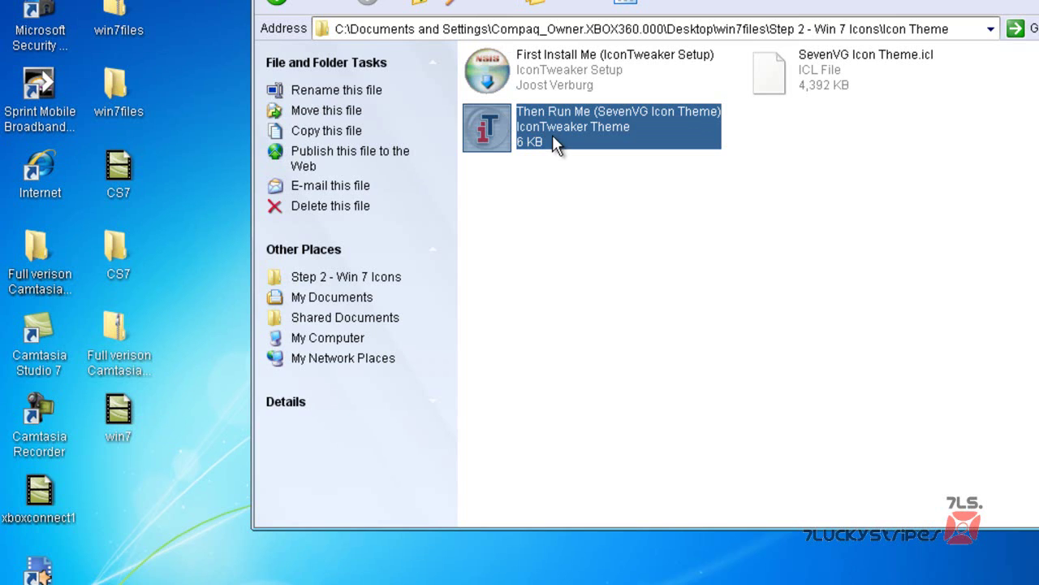
double_click(554, 142)
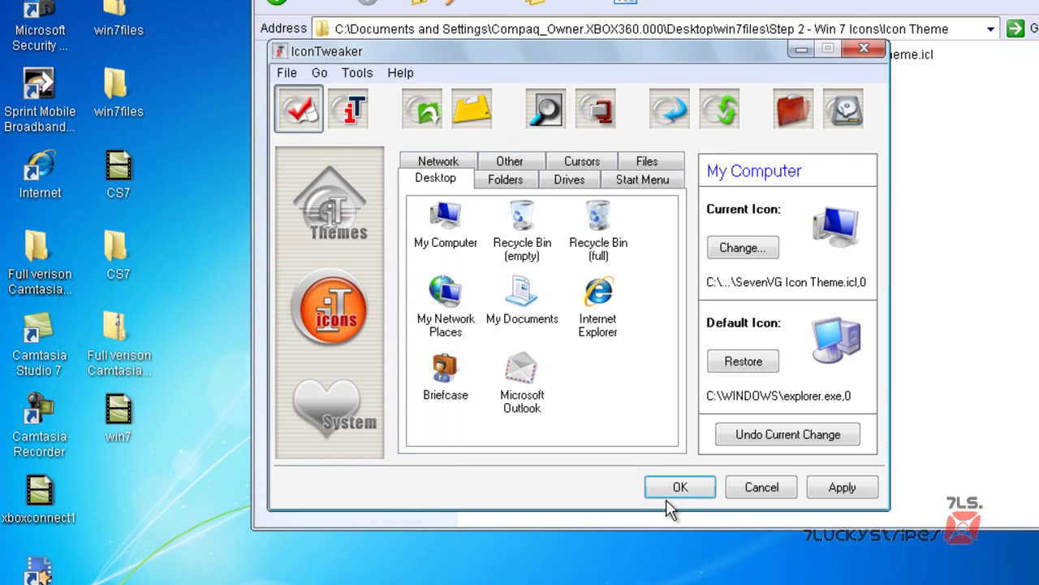
left_click(842, 489)
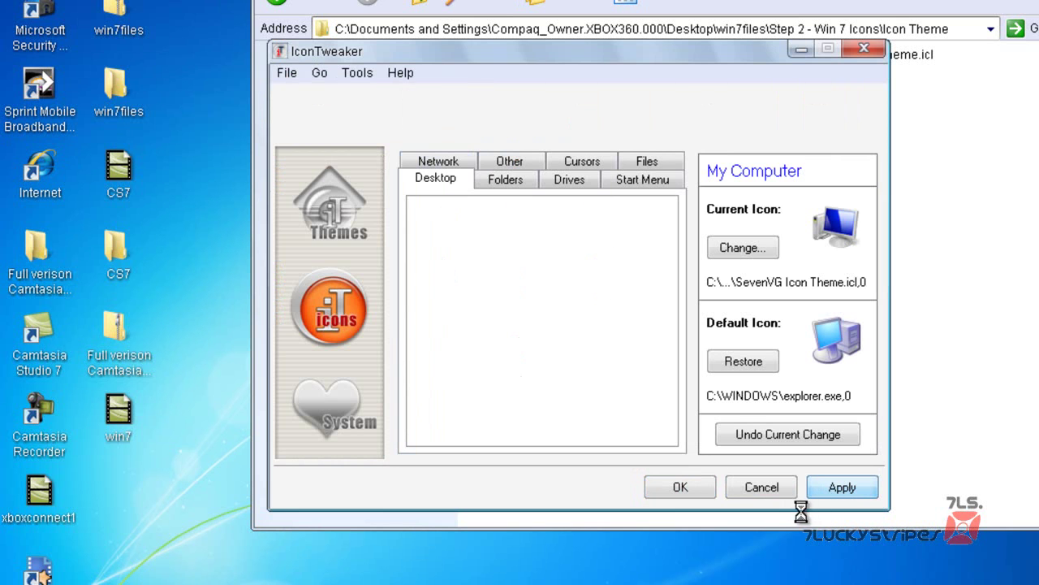
left_click(681, 487)
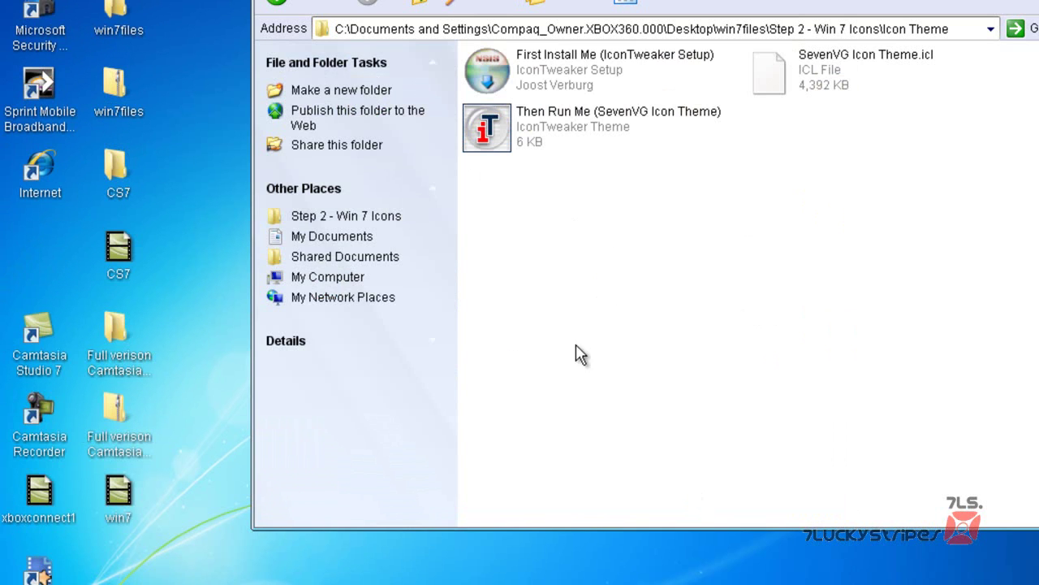
Step: Go up to win7files and open the Step 3 - Aero Shake folder
left_click(418, 68)
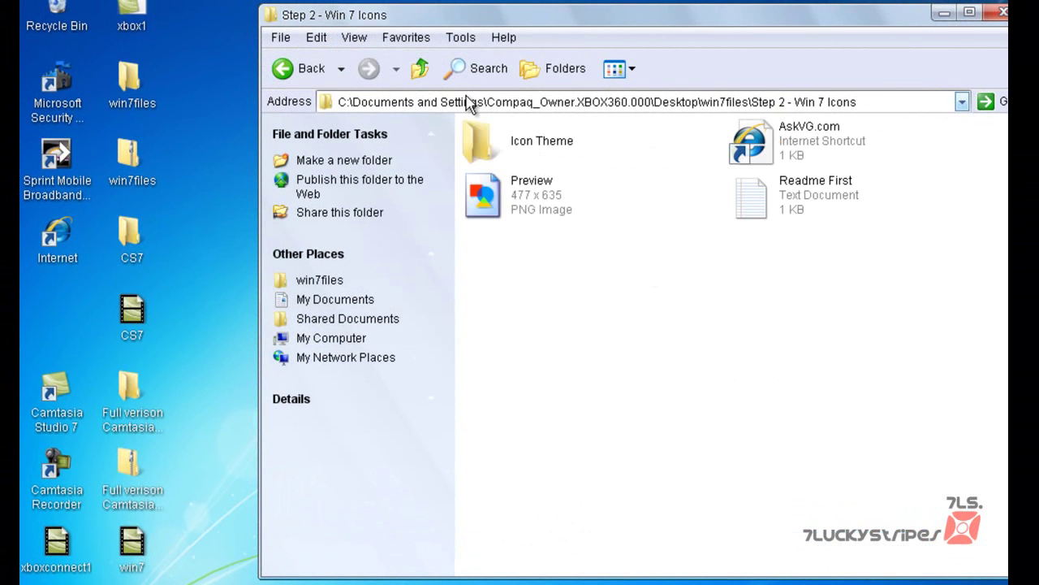
left_click(420, 70)
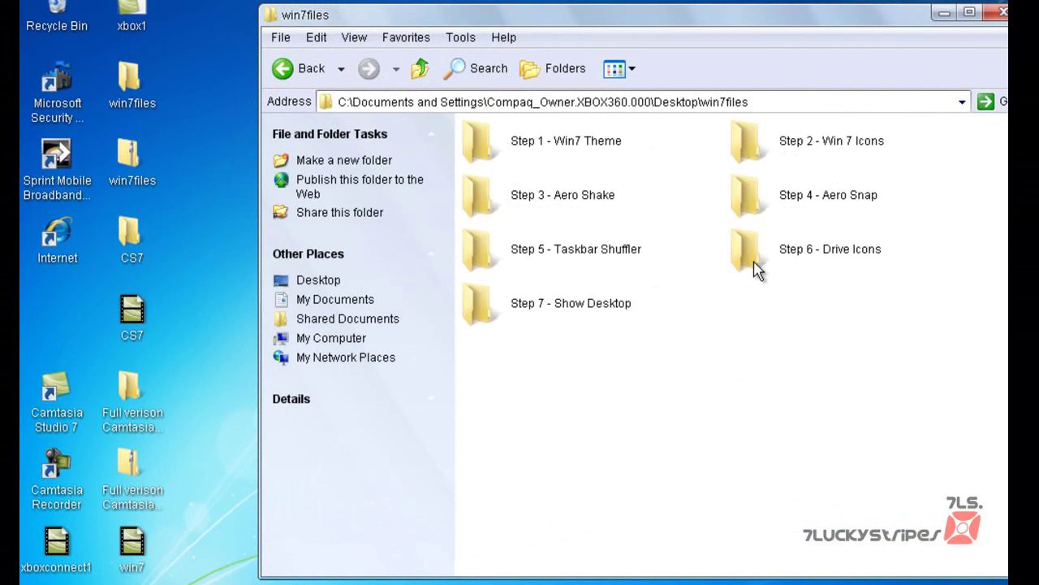
double_click(568, 199)
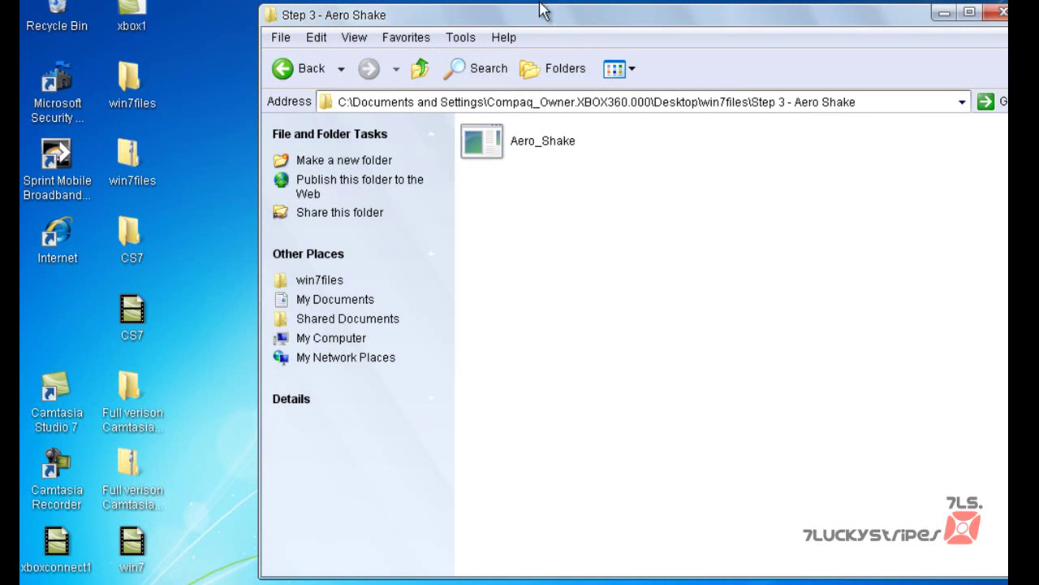
Step: Run Aero_Shake past its security warning, move the window aside, and return to win7files
left_click(501, 154)
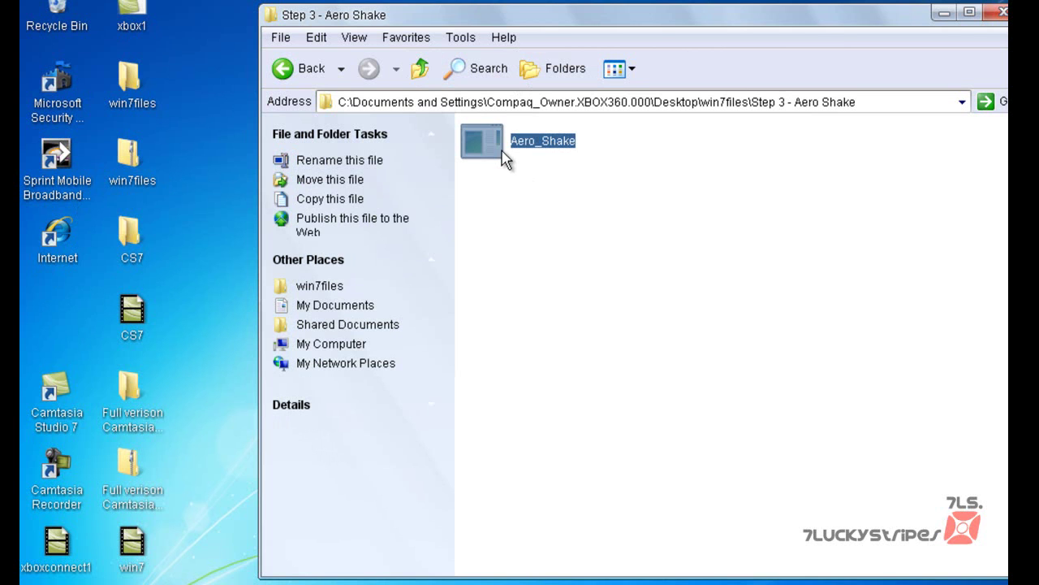
double_click(503, 154)
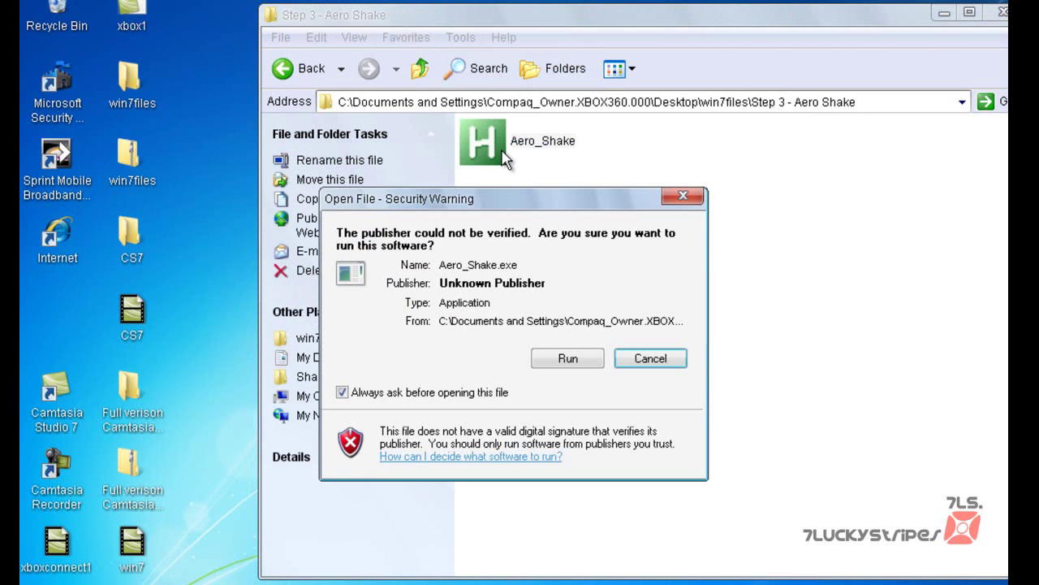
left_click(582, 358)
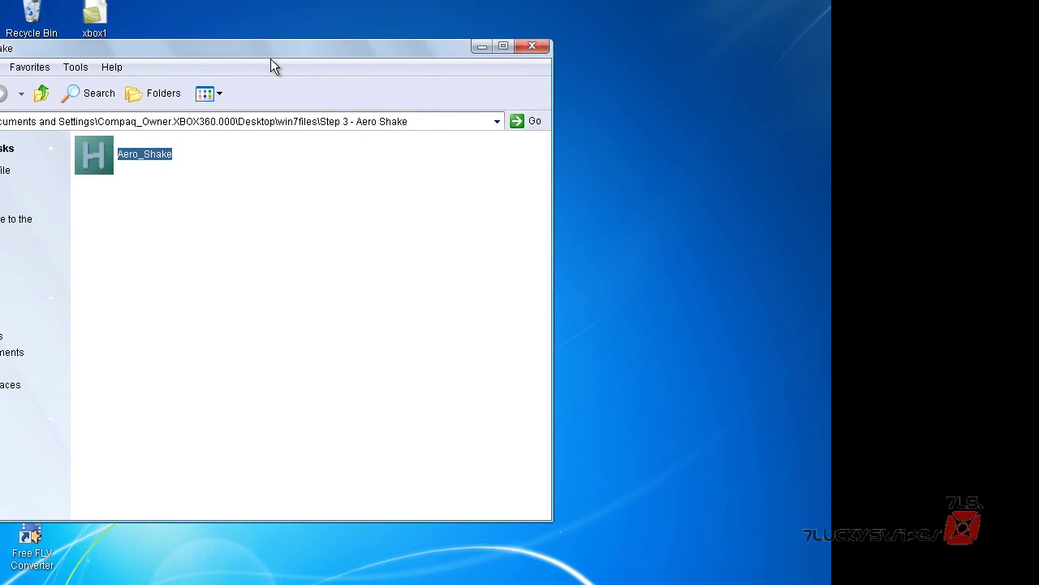
left_click_drag(271, 59, 557, 28)
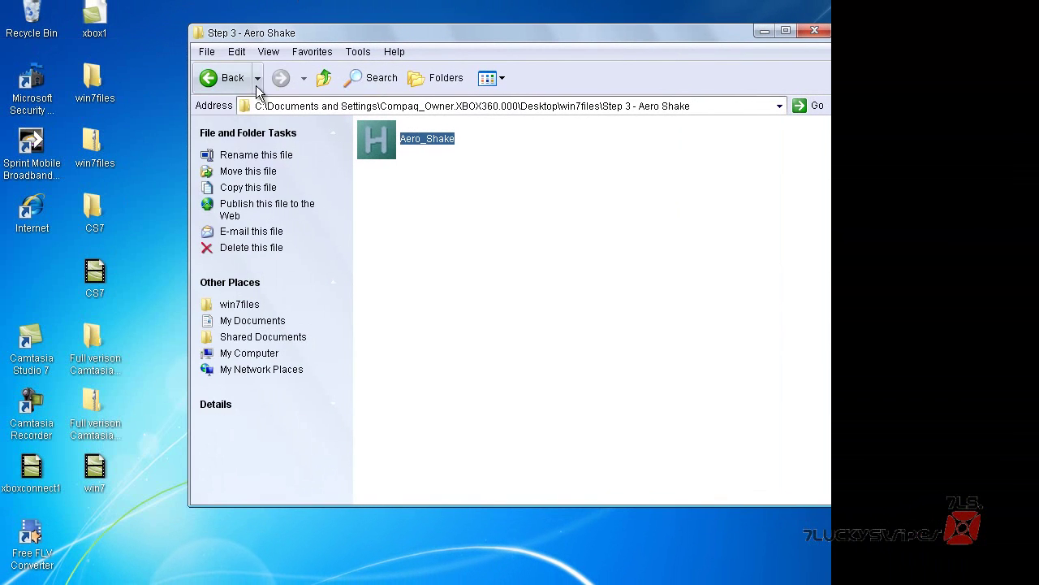
left_click(321, 78)
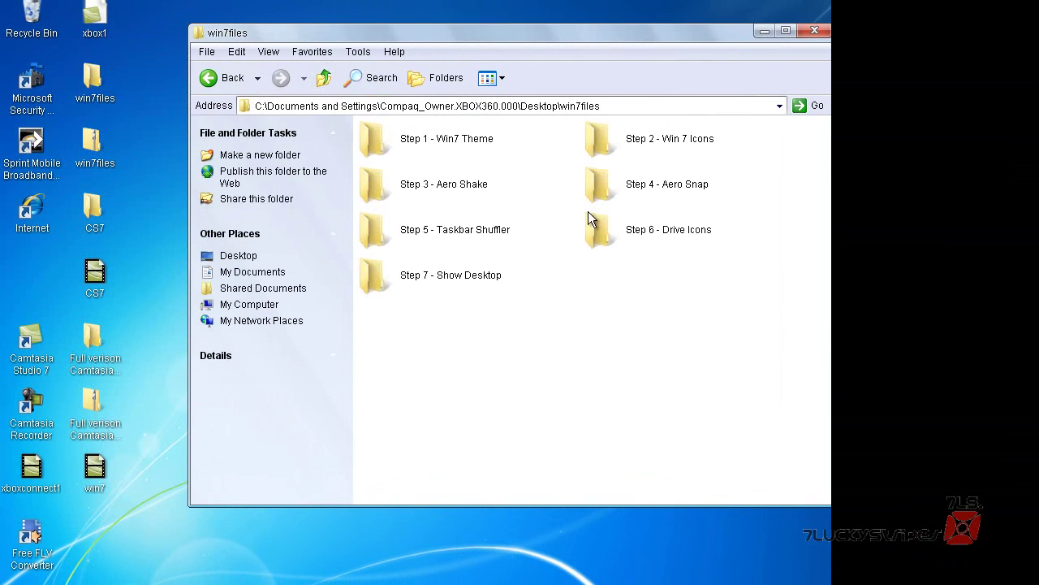
Step: Open the Step 4 - Aero Snap folder and run aerosnap_0_61_setup past its security warning
double_click(604, 186)
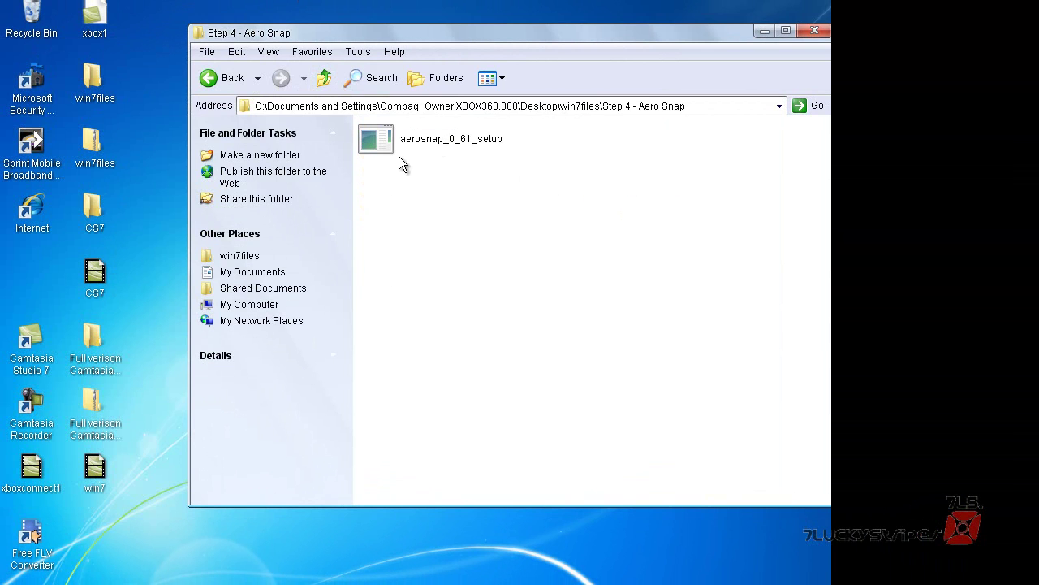
left_click(384, 143)
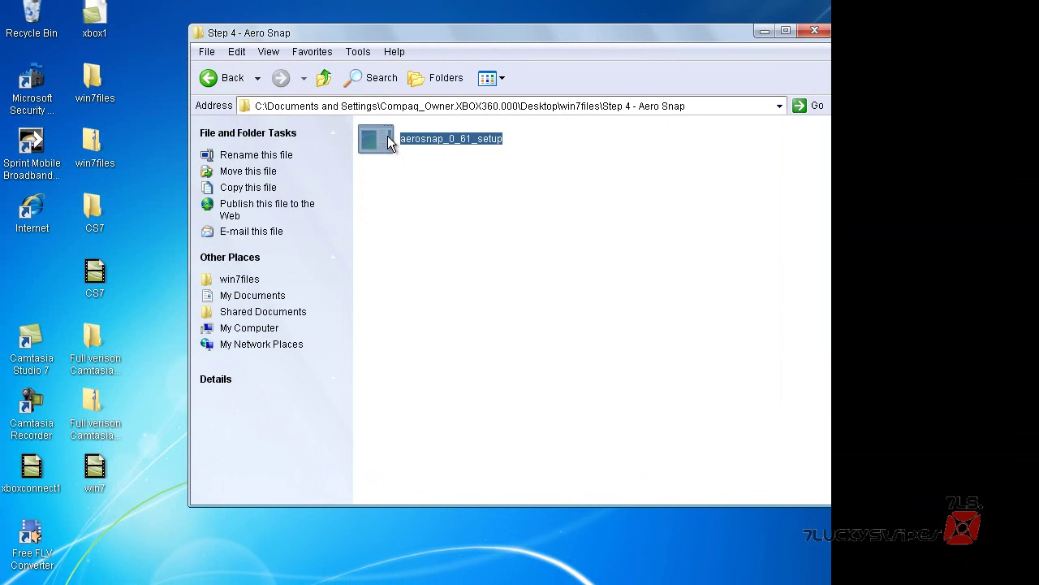
double_click(386, 142)
left_click(458, 317)
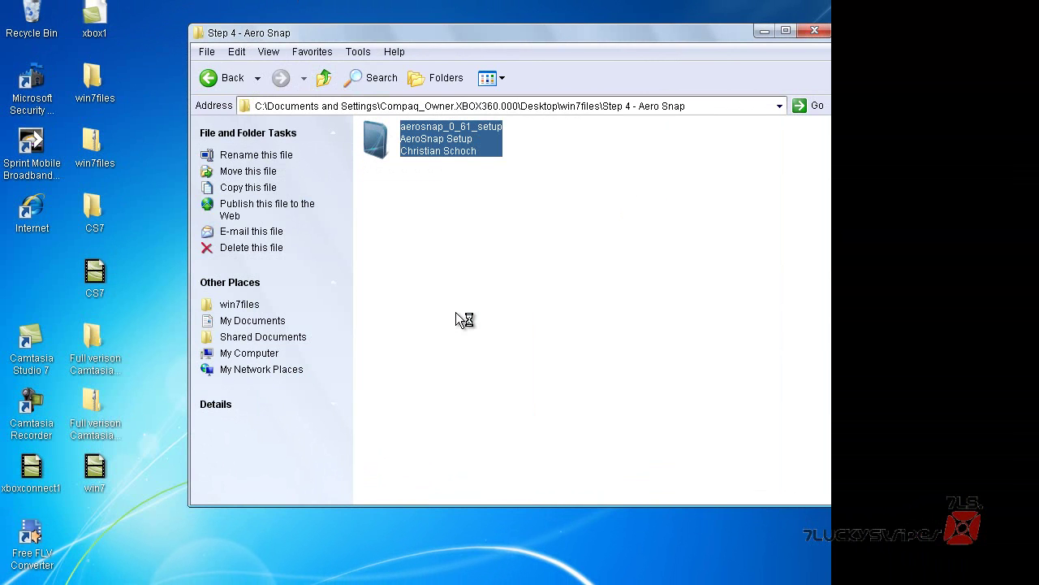
Step: Accept the license and install AeroSnap 0.61 into the existing C:\Program Files\AeroSnap with default shortcuts
left_click(443, 335)
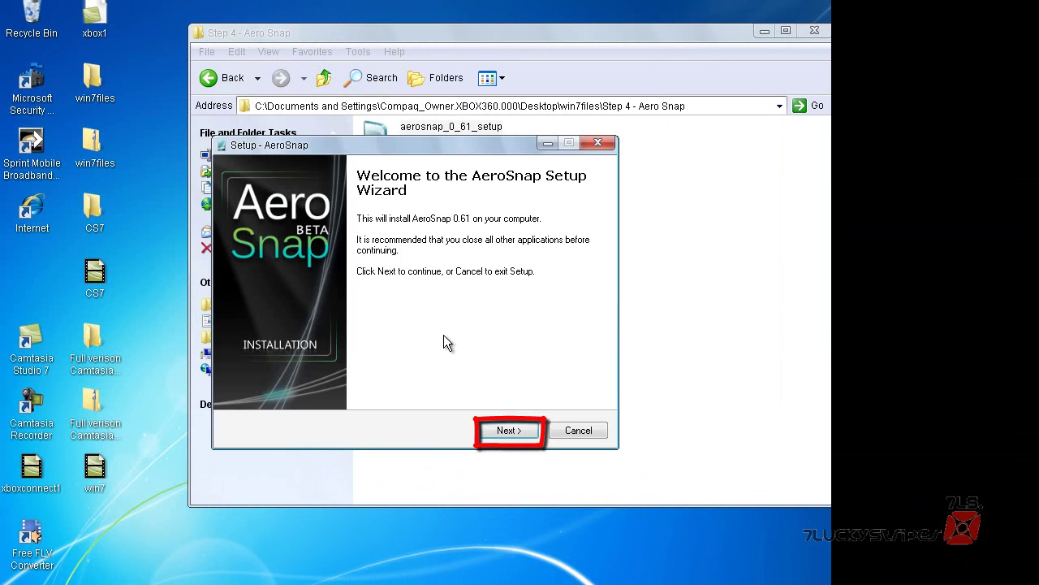
left_click(507, 431)
left_click(280, 380)
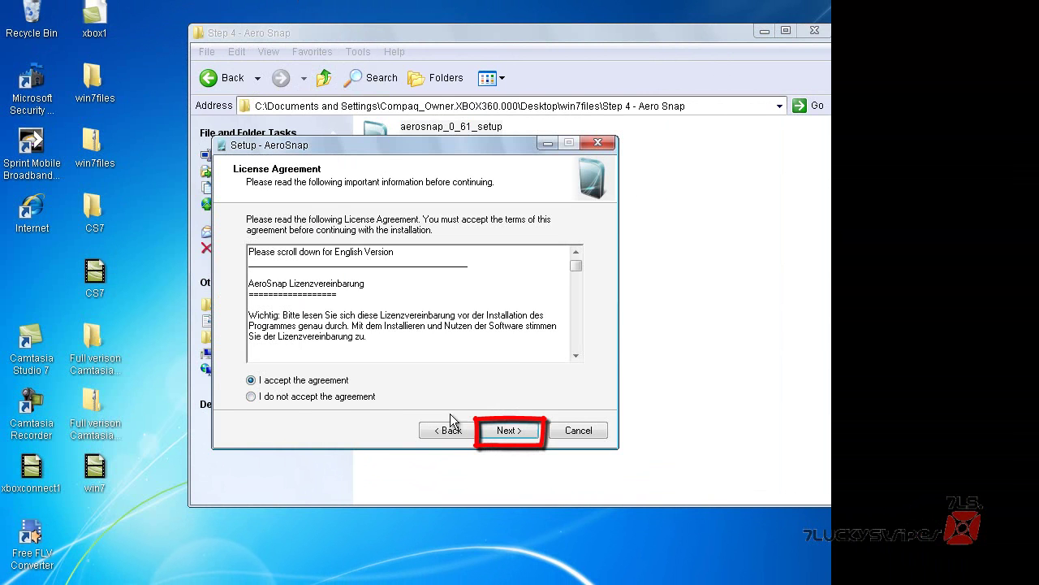
left_click(510, 432)
left_click(510, 434)
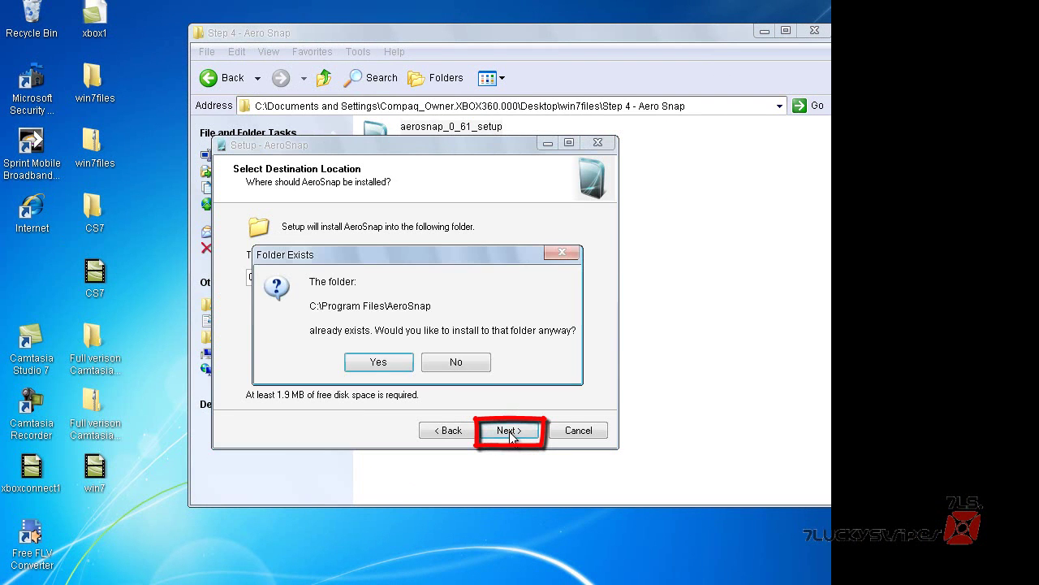
left_click(382, 362)
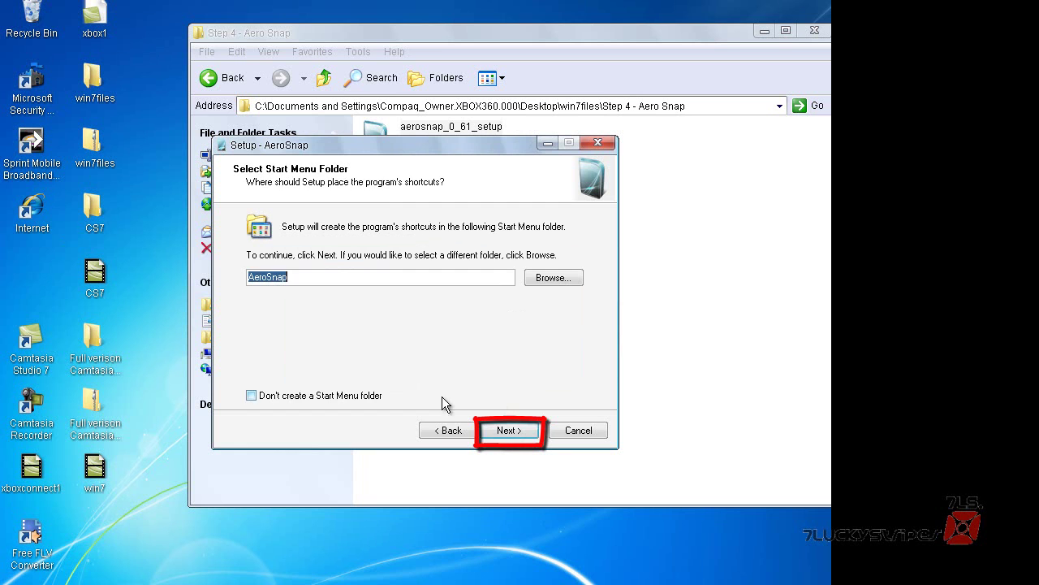
left_click(510, 430)
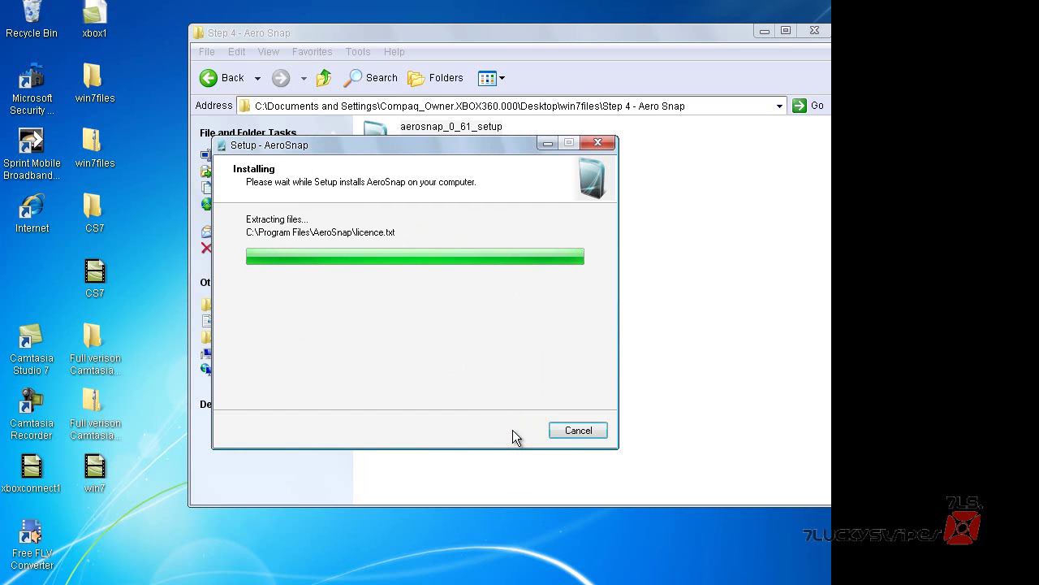
left_click(513, 431)
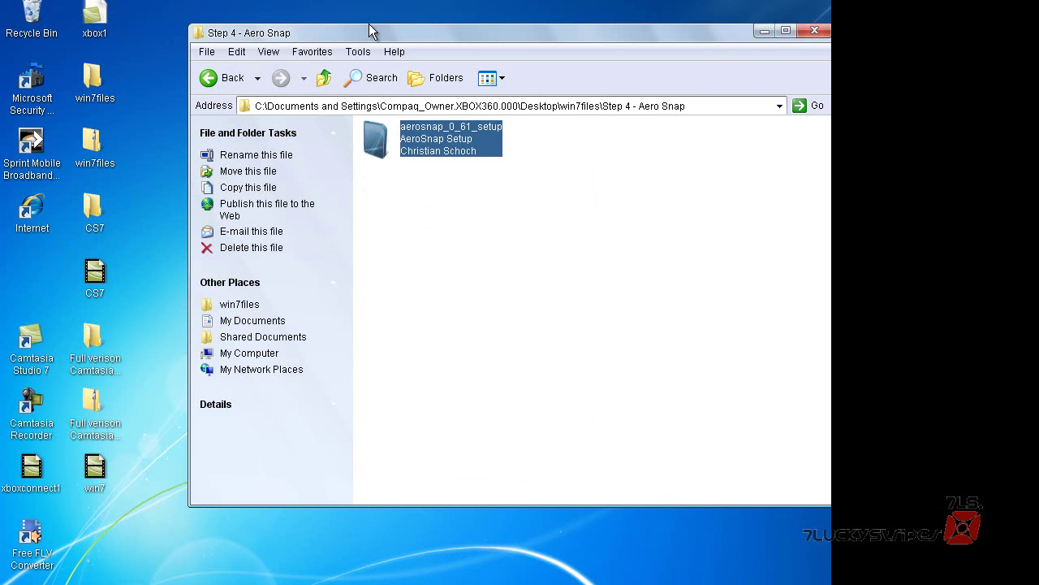
Step: Snap the win7files window to the left half and the Step 4 - Aero Snap window to the right half
left_click_drag(382, 36, 405, 14)
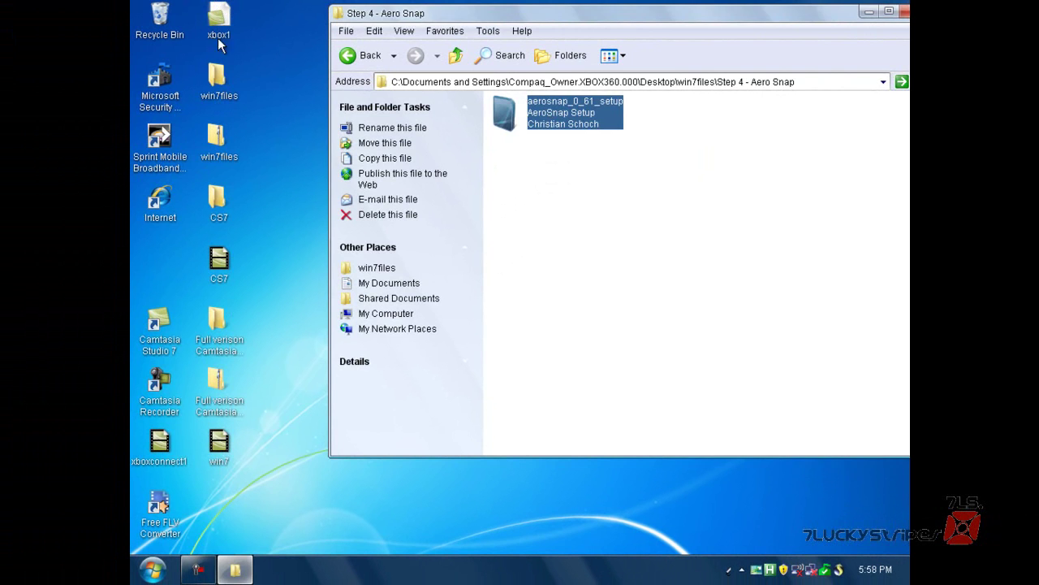
left_click(218, 74)
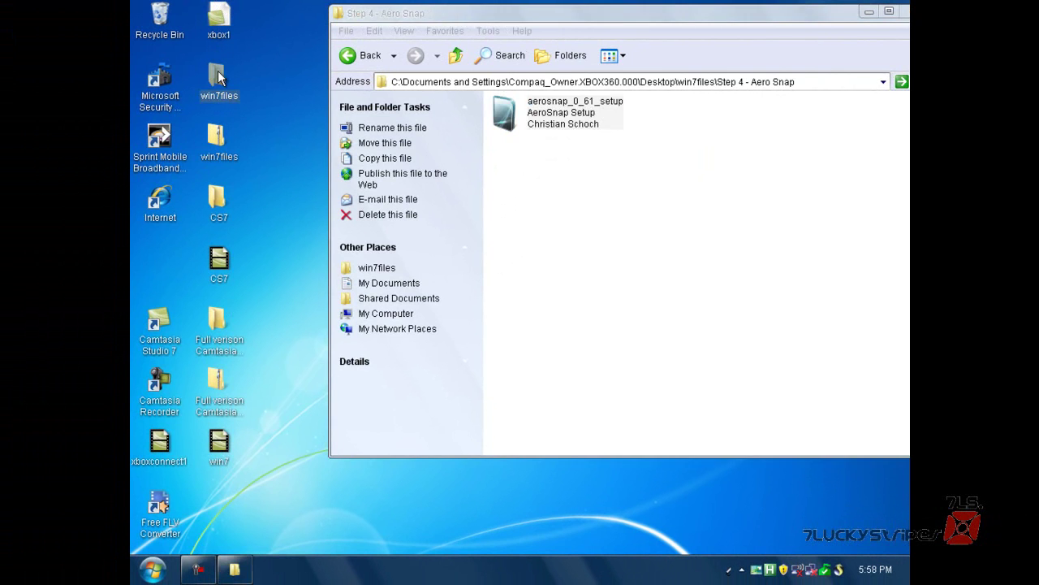
left_click_drag(494, 26, 134, 42)
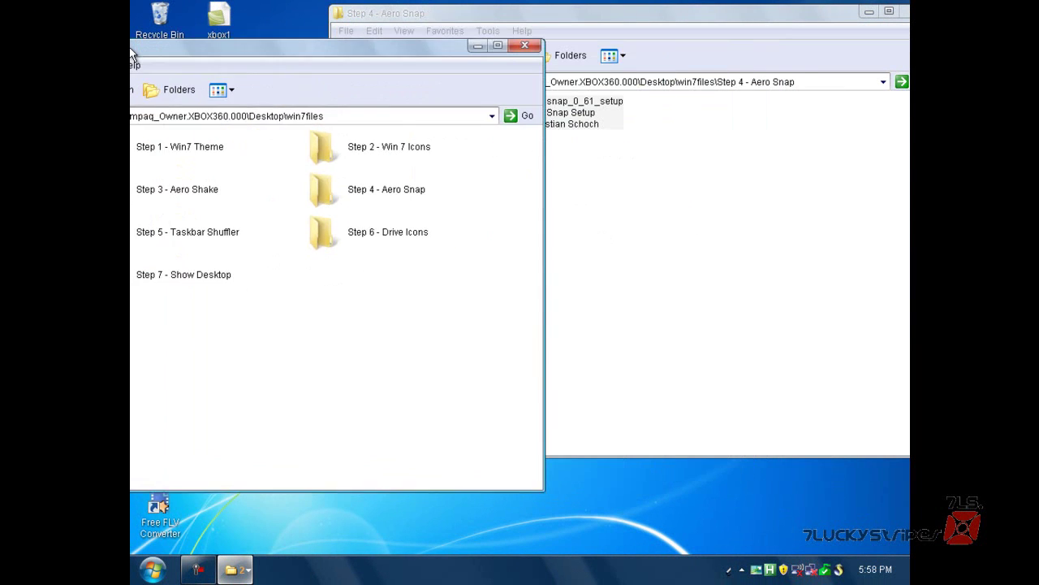
left_click_drag(586, 21, 837, 63)
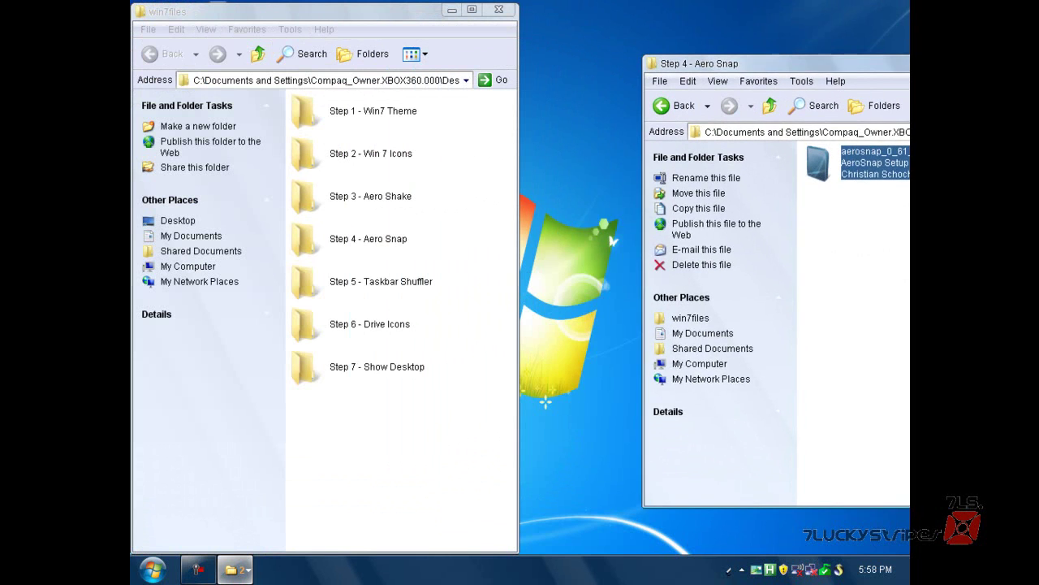
left_click_drag(836, 64, 908, 57)
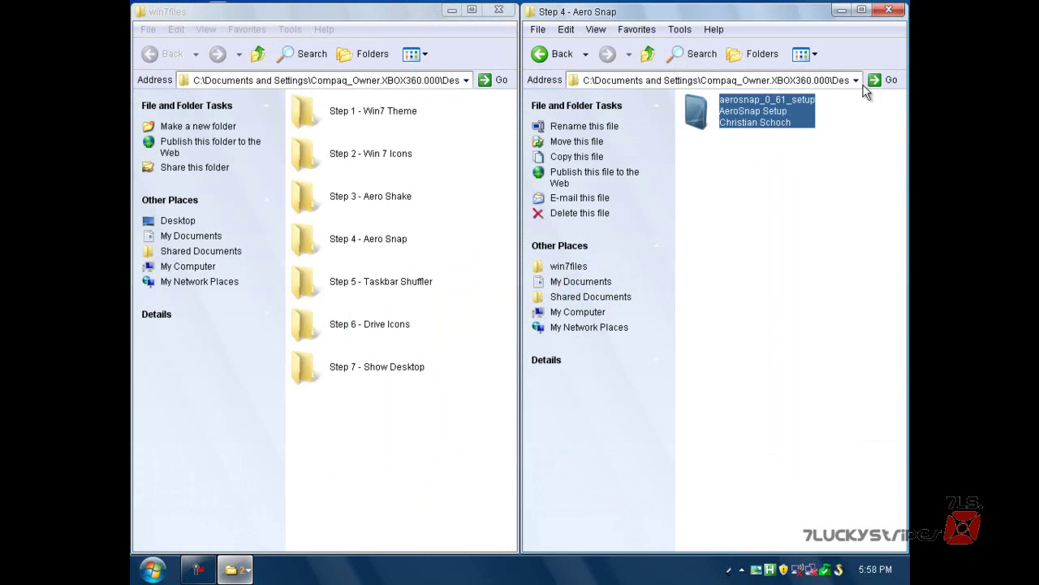
Step: Close win7files, maximize the Step 4 window, and go up to win7files
left_click(499, 9)
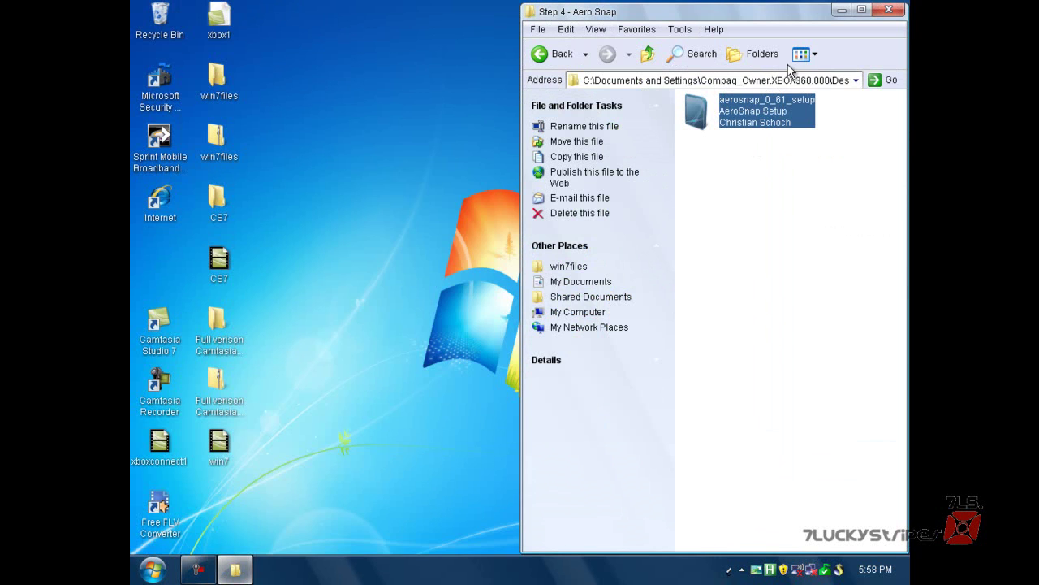
left_click(862, 11)
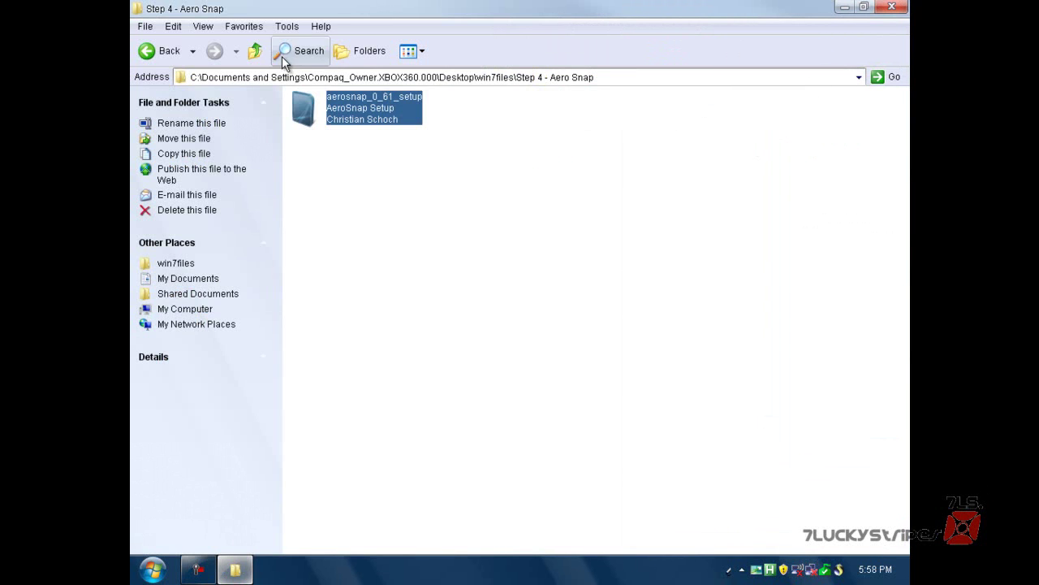
left_click(255, 50)
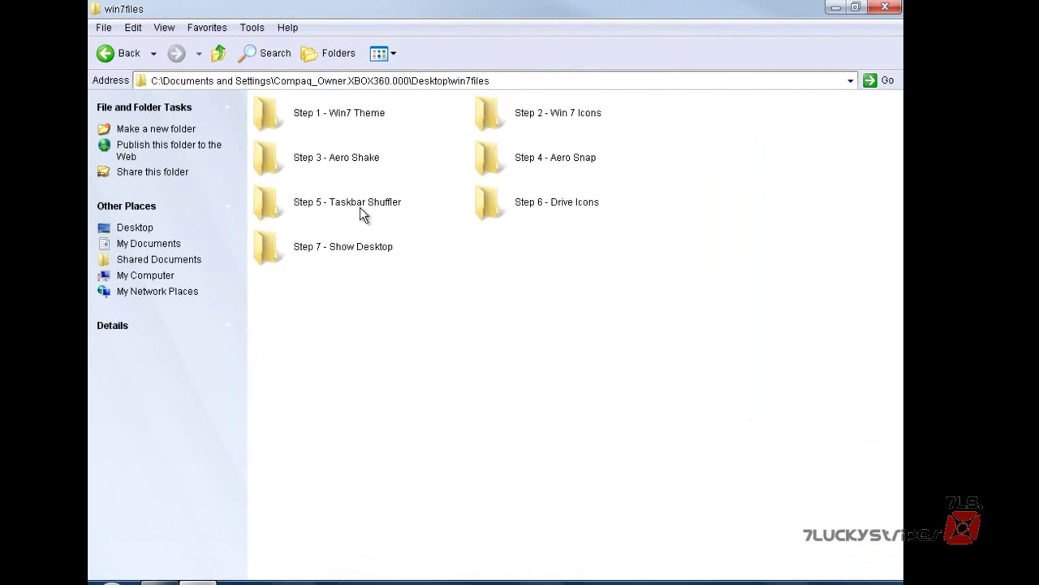
Step: Open the Step 5 - Taskbar Shuffler folder and run the installer past its security warning
double_click(359, 203)
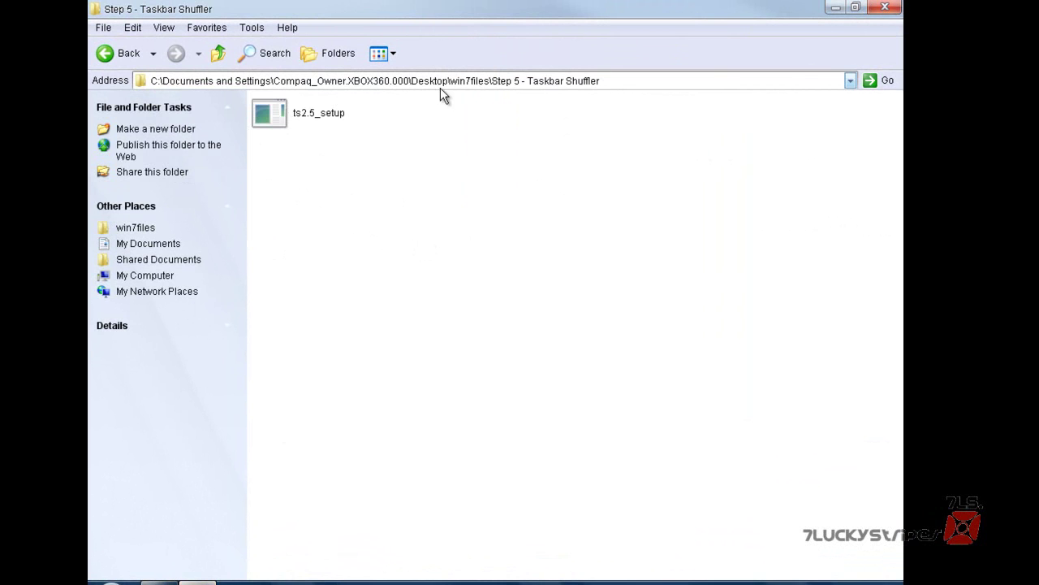
double_click(332, 123)
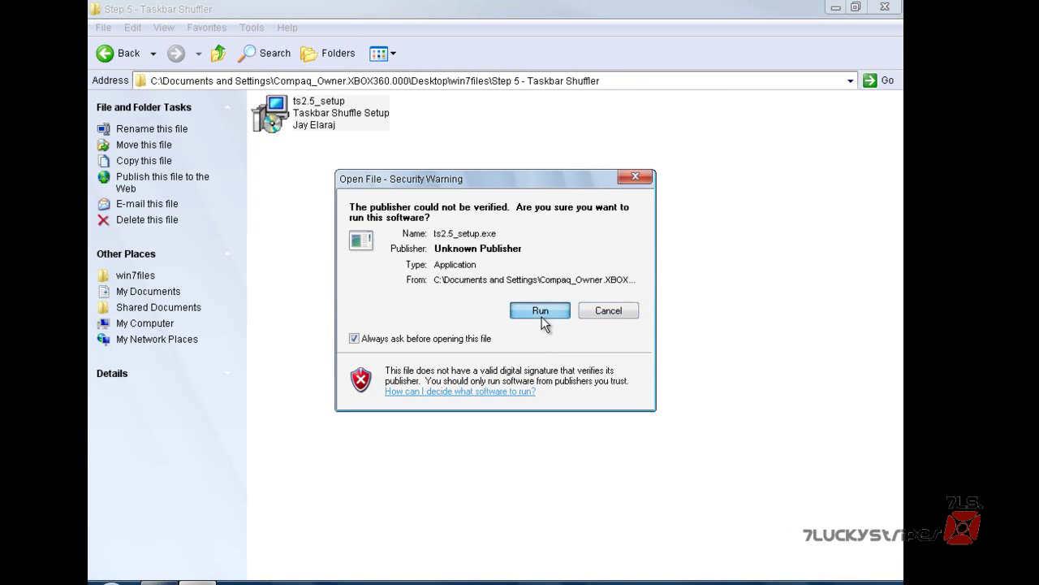
left_click(599, 310)
Step: Snap the folder window right with Win+Right, then maximize and restore it
left_click(830, 25)
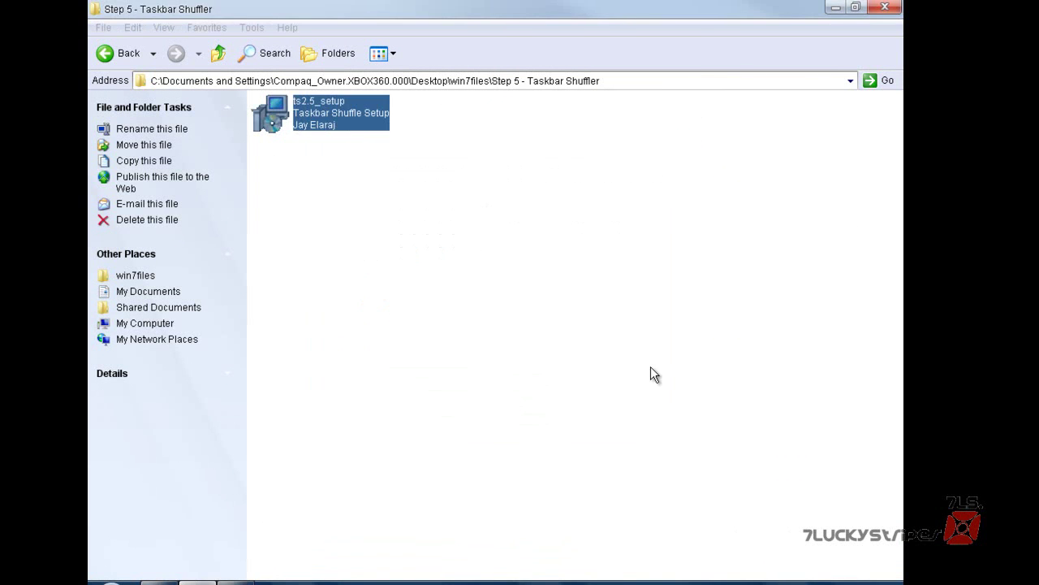
key("super+Right")
left_click_drag(707, 12, 685, 58)
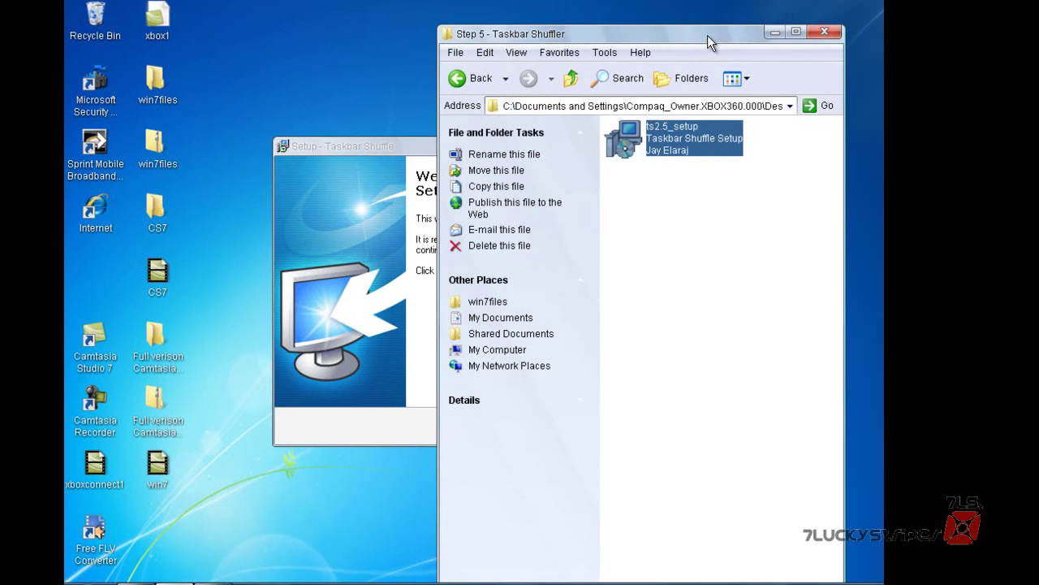
left_click(685, 58)
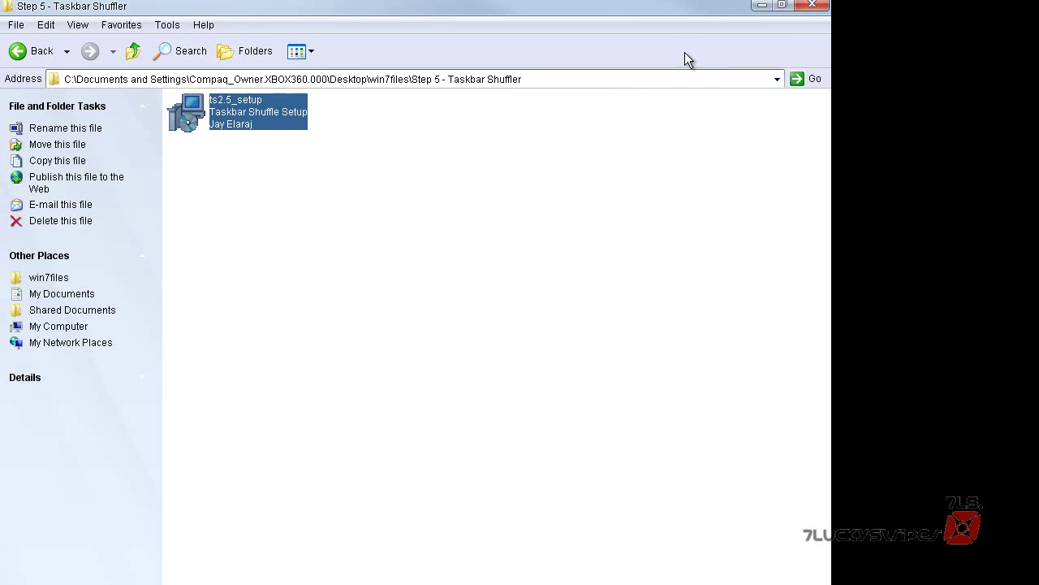
double_click(778, 7)
Step: Install Taskbar Shuffle with the license accepted and default shortcut folder, launching it at finish
left_click(303, 145)
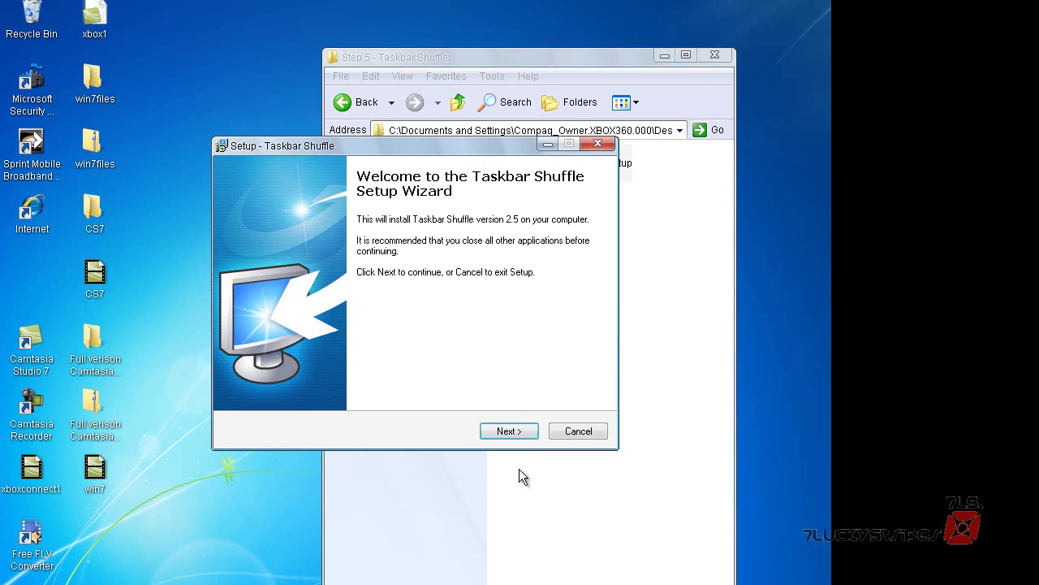
left_click(520, 430)
left_click(270, 387)
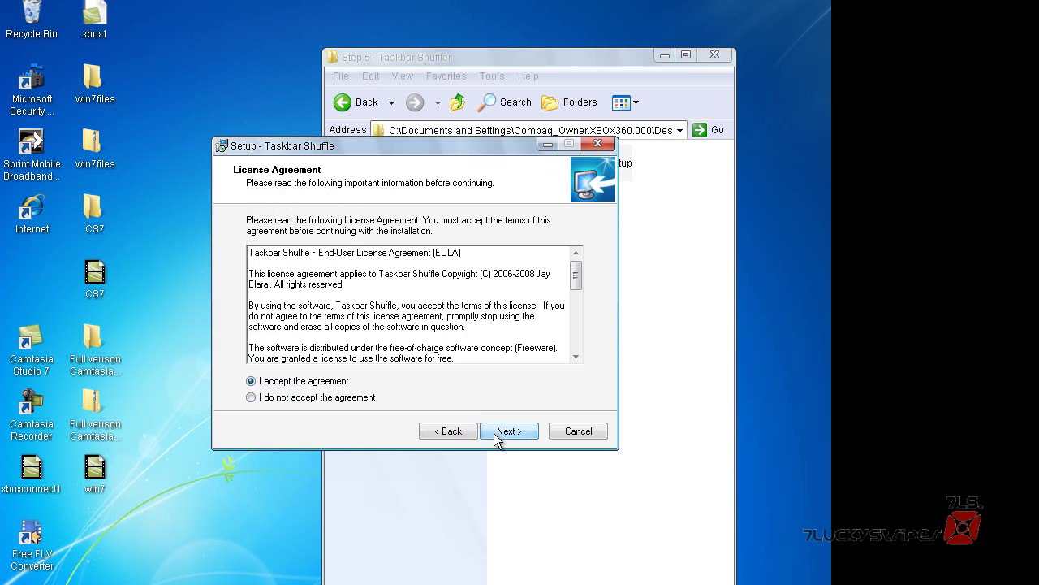
left_click(496, 439)
left_click(507, 436)
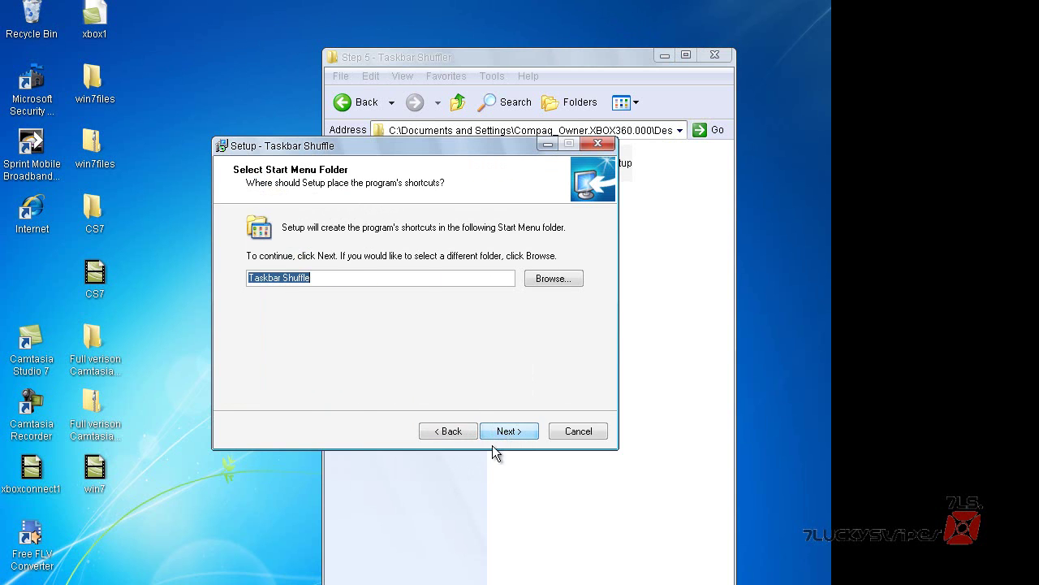
left_click(511, 436)
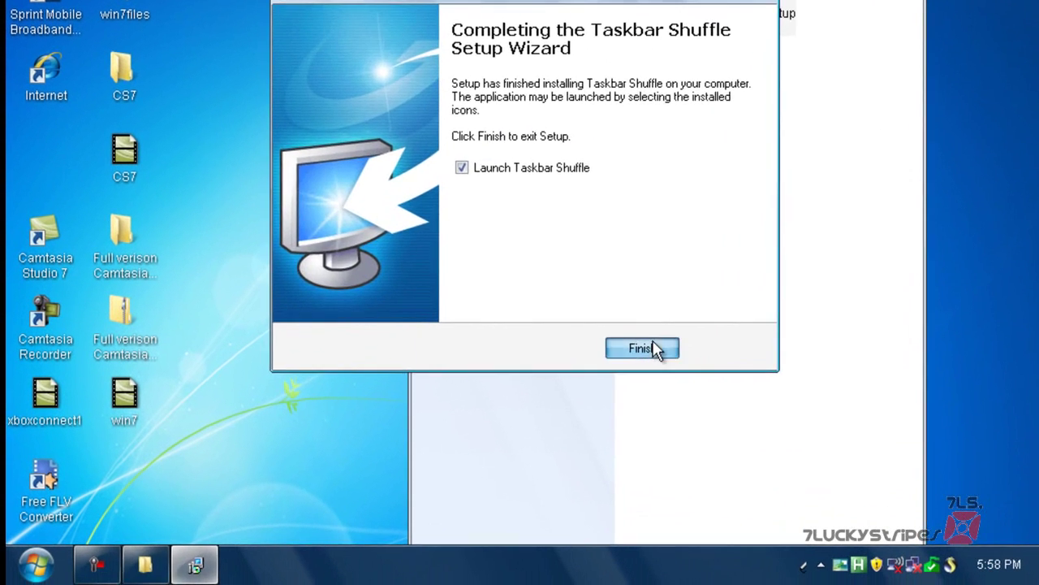
left_click(654, 350)
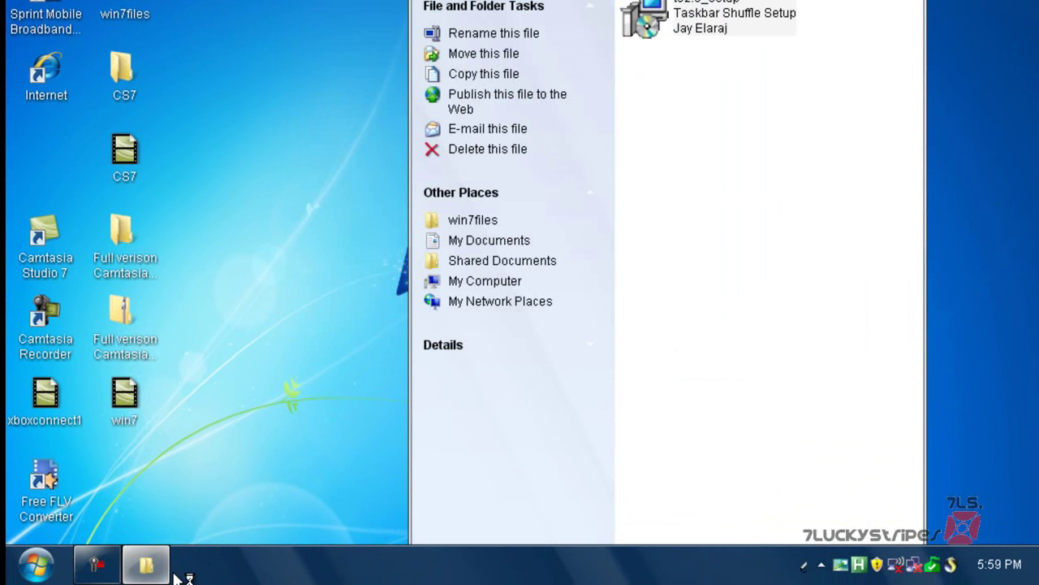
Step: Swap the two taskbar buttons, then go up to win7files and widen and reposition the window
left_click(94, 566)
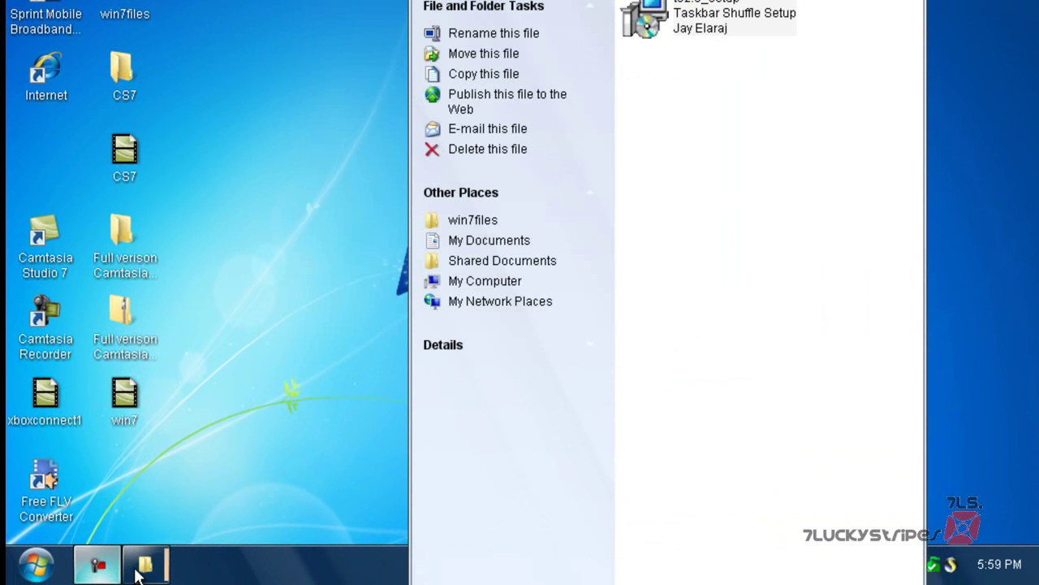
left_click_drag(165, 575, 144, 562)
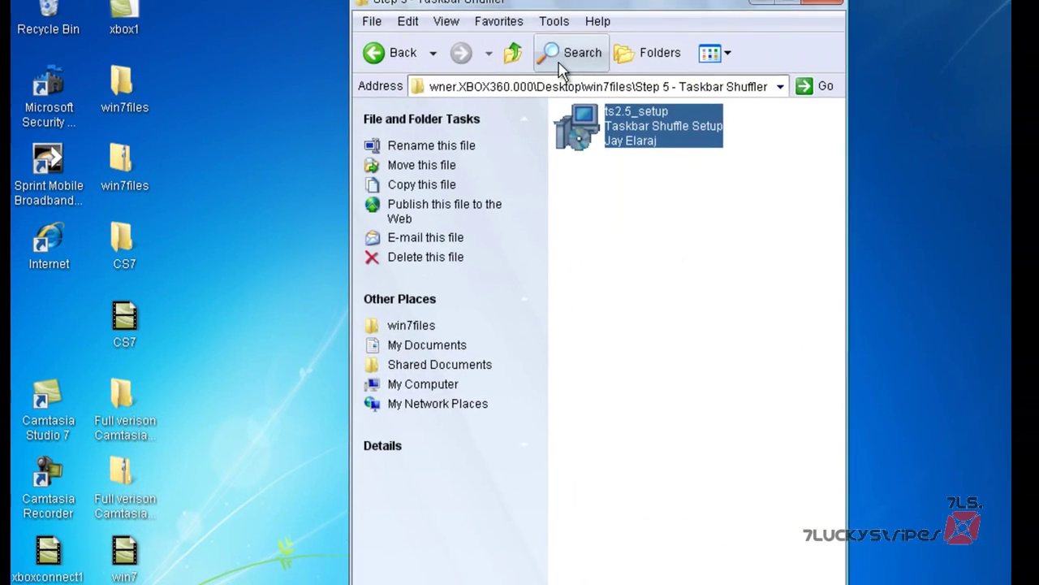
left_click(511, 67)
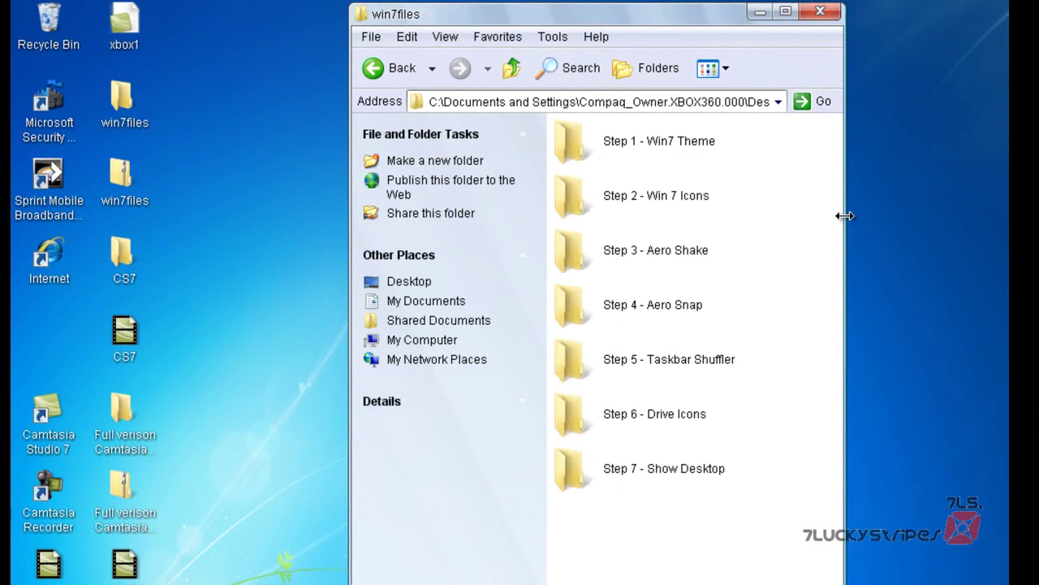
left_click_drag(840, 227, 1007, 231)
left_click_drag(456, 14, 364, 23)
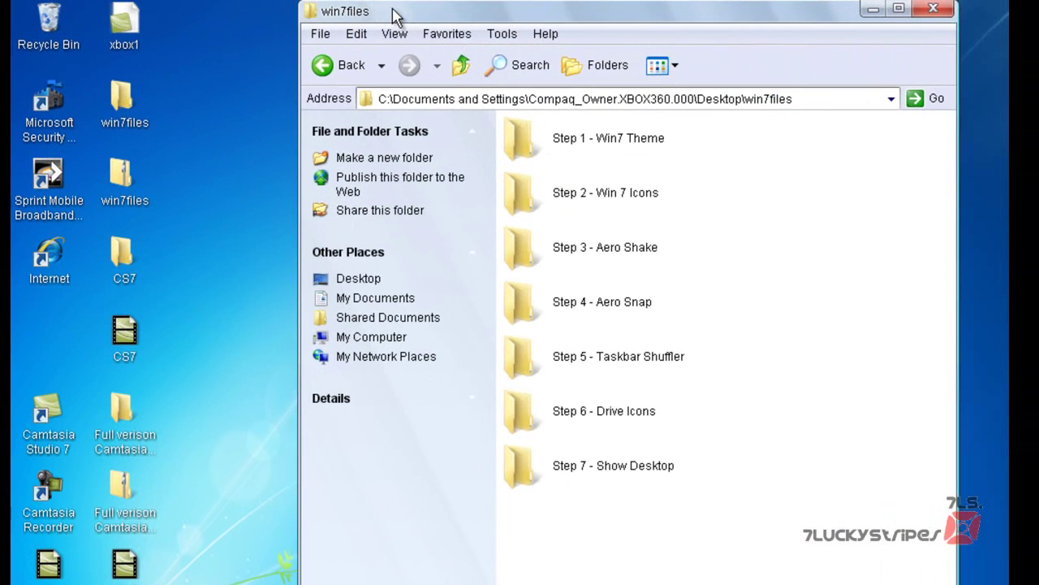
Step: Open Step 6 - Drive Icons and install VistaDriveIcon_1.4_Setup through its wizard
double_click(581, 435)
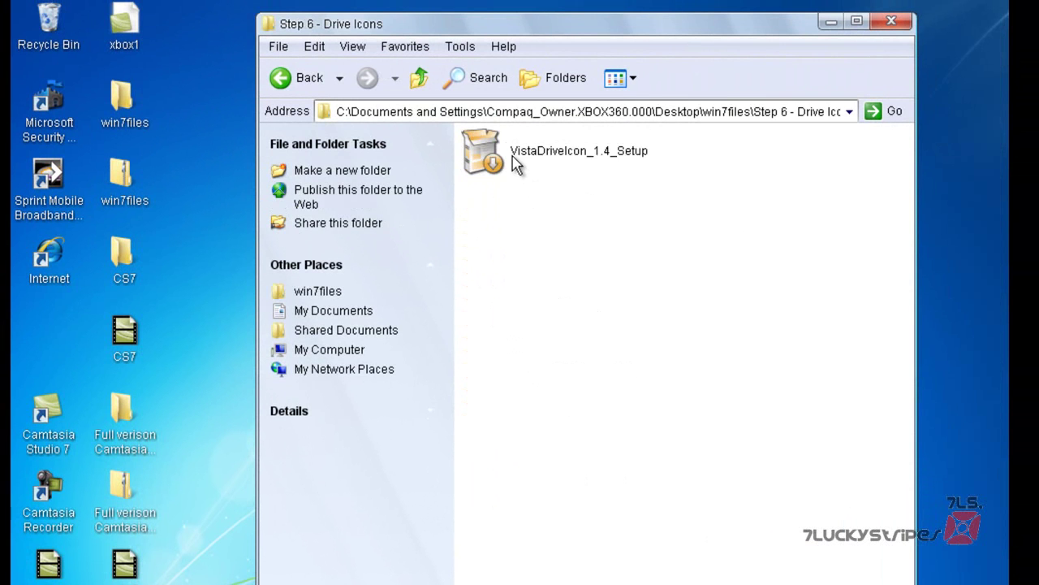
double_click(515, 163)
left_click(566, 380)
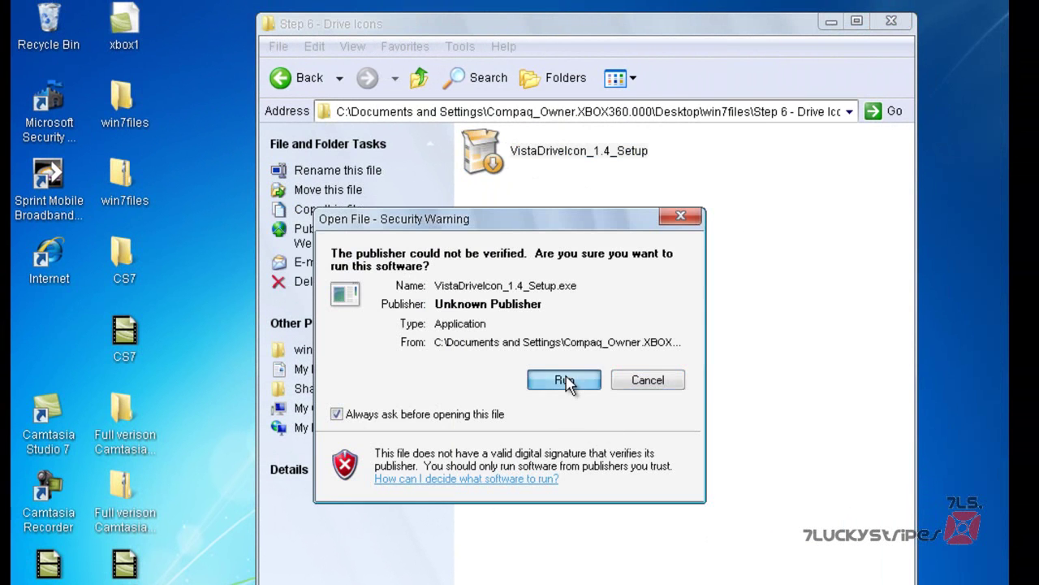
left_click(513, 412)
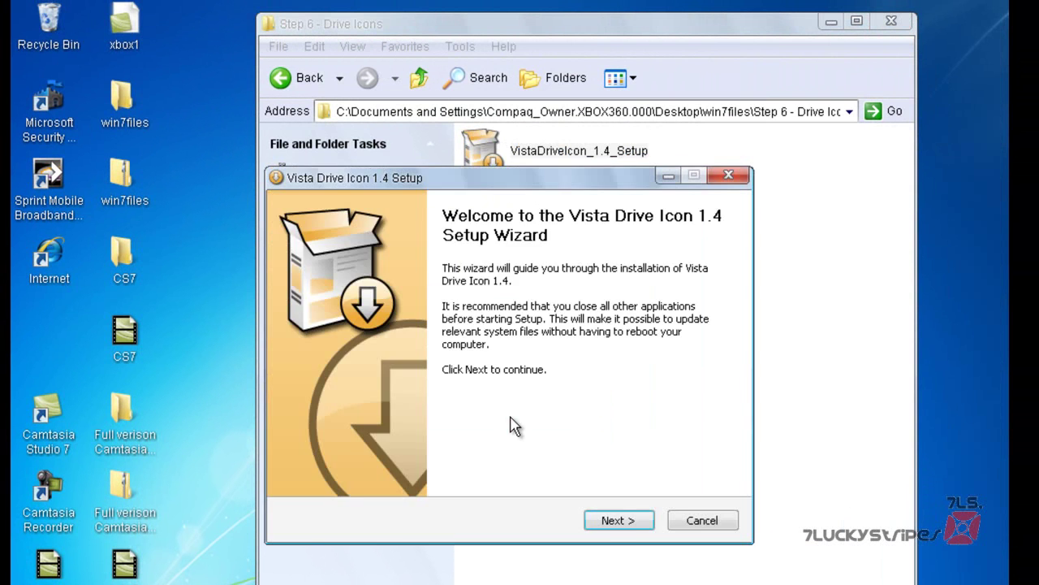
left_click(628, 526)
left_click(630, 529)
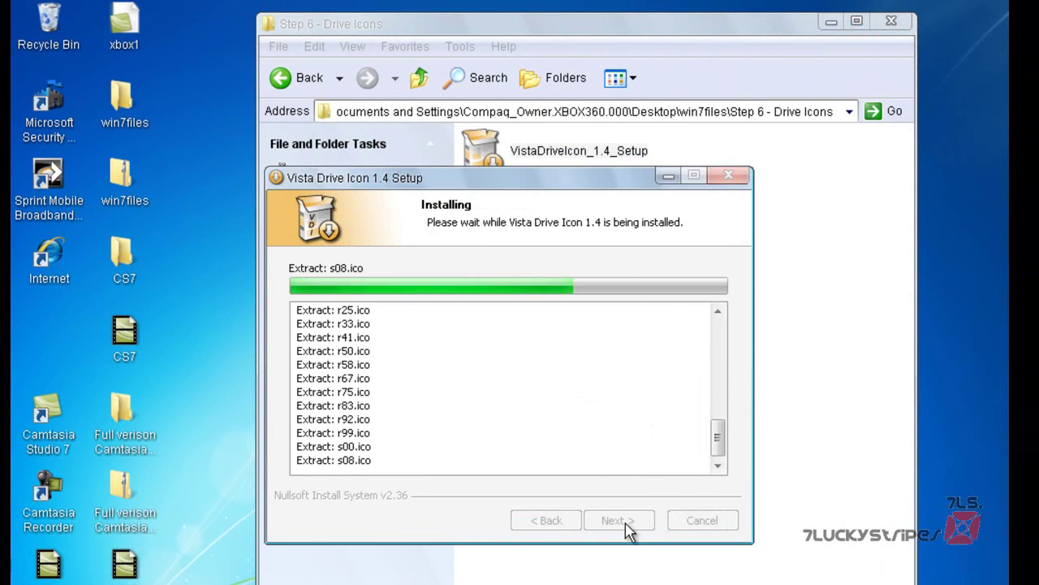
left_click(626, 524)
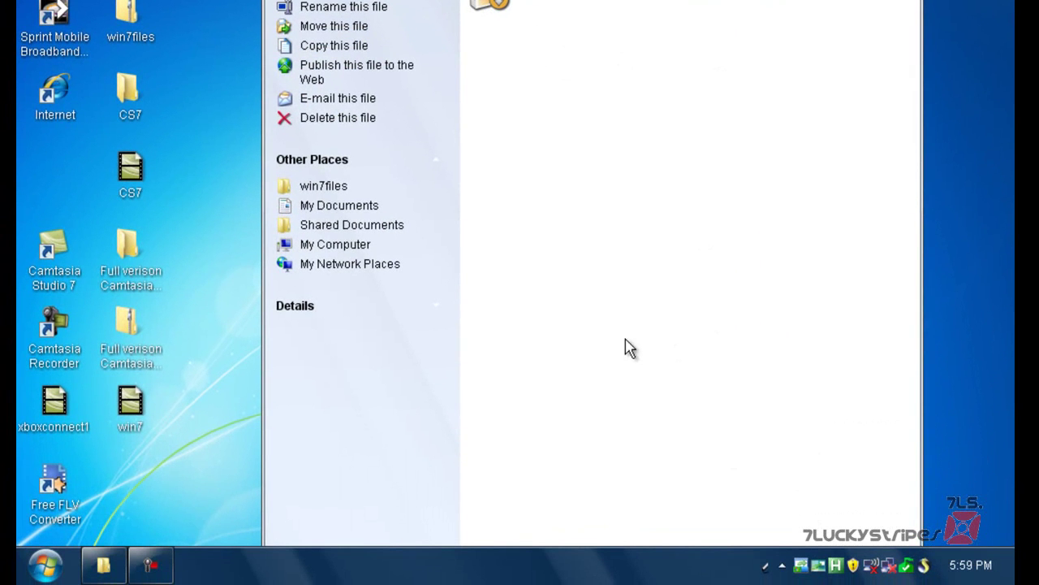
Step: View the new drive icons in My Computer from the Start menu, close it, and return to win7files
left_click(45, 565)
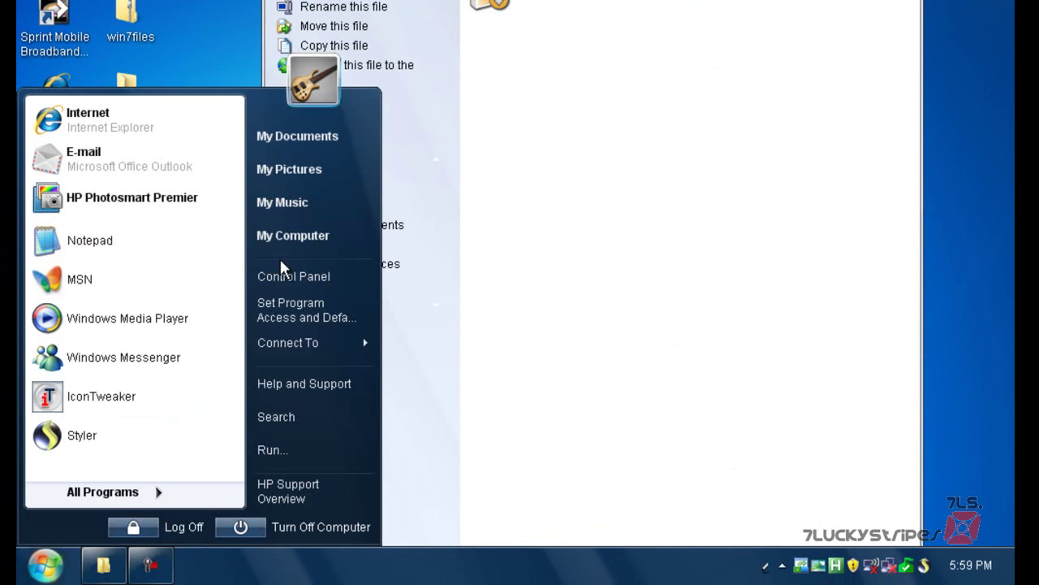
left_click(296, 238)
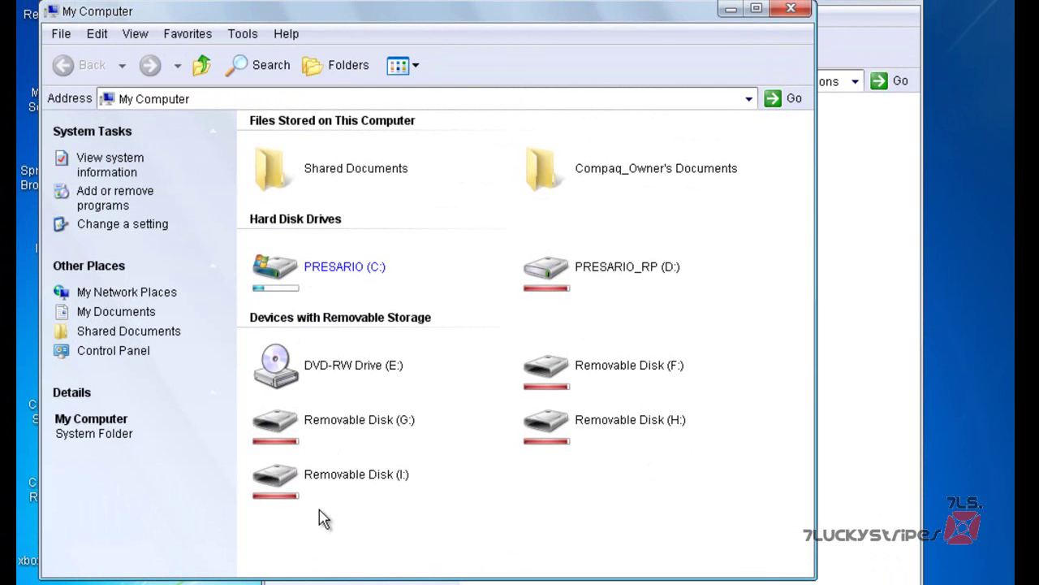
left_click(792, 9)
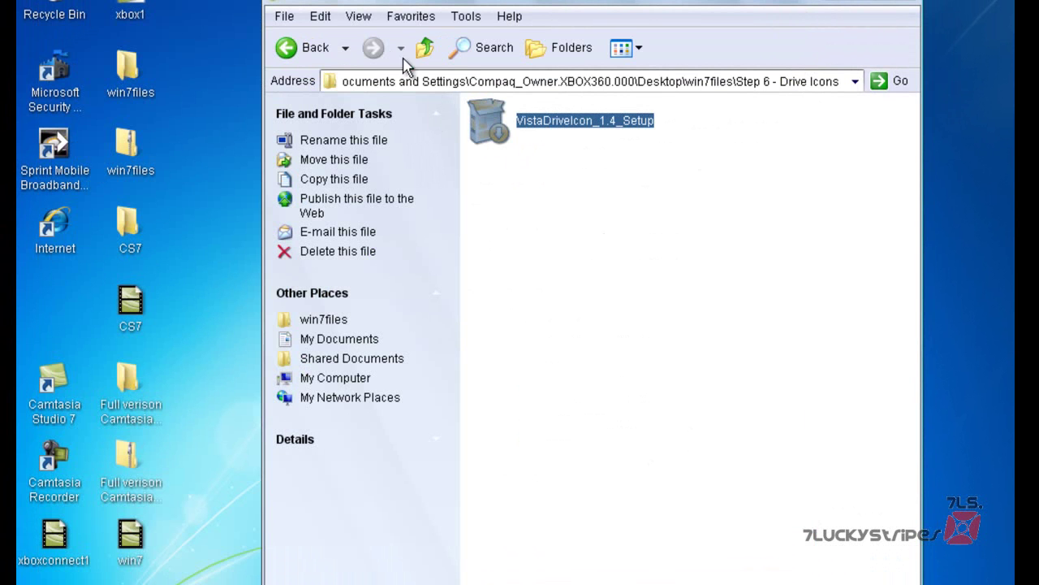
left_click(424, 47)
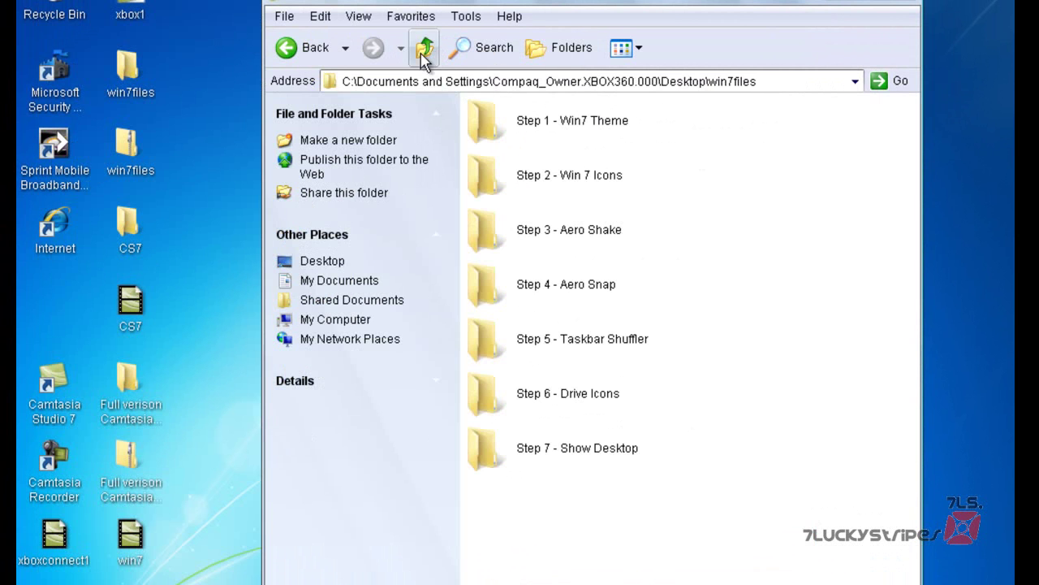
Step: Launch Show Desktop from the Step 7 folder and use its new taskbar button to hide all windows
double_click(585, 451)
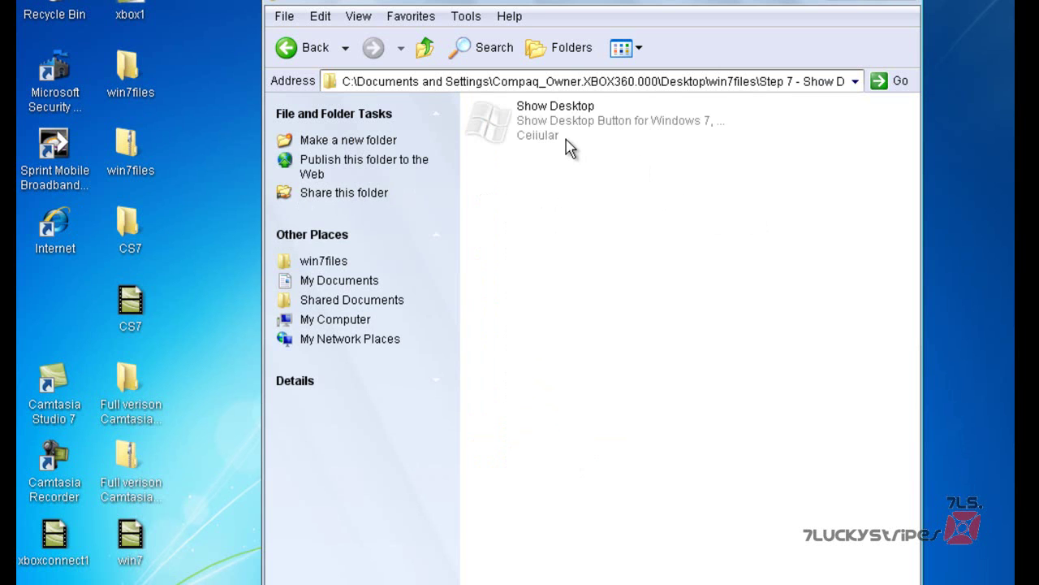
left_click(542, 127)
double_click(541, 127)
left_click(576, 345)
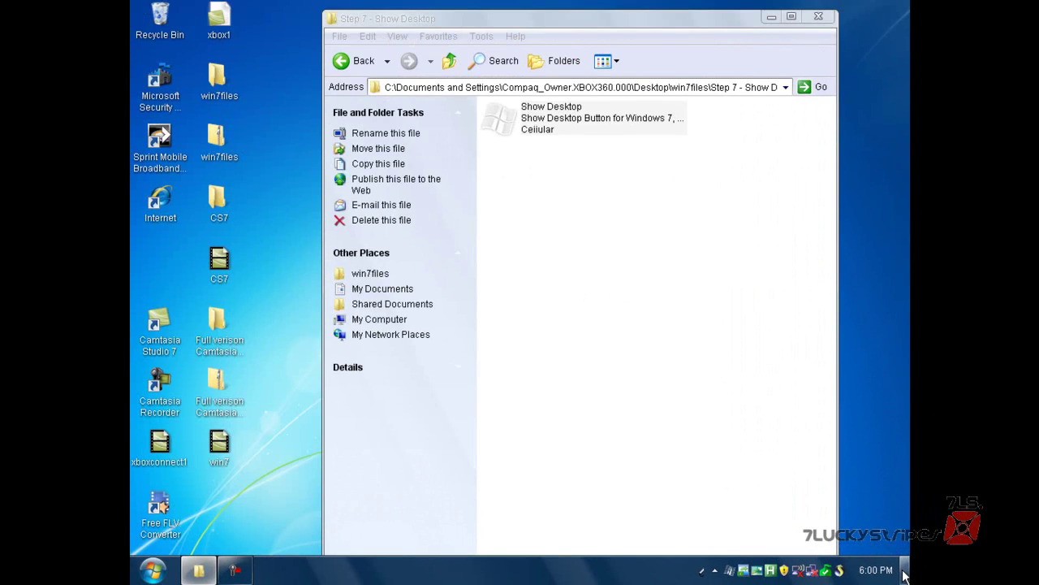
left_click(904, 575)
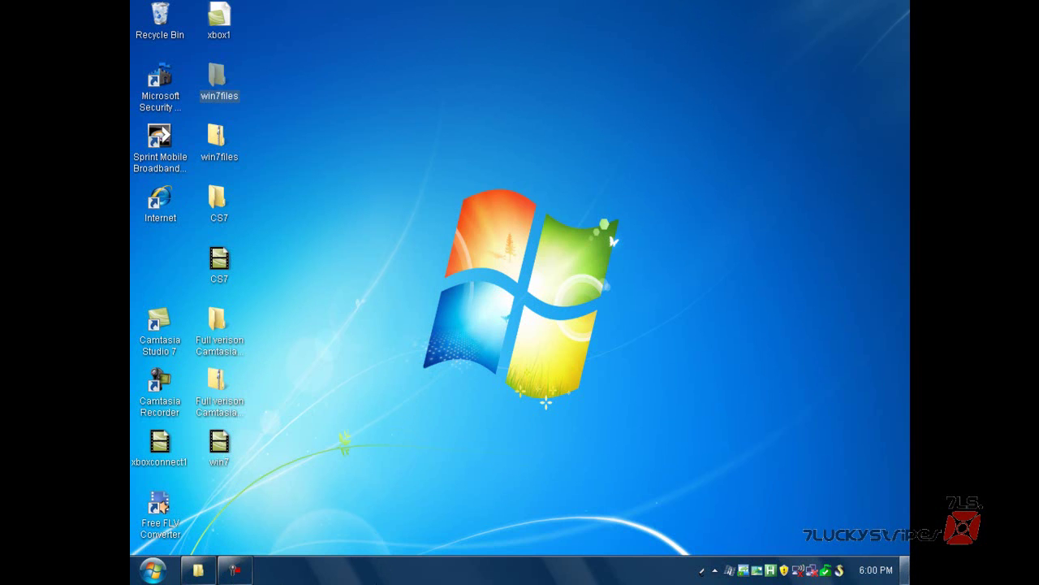
Step: Restore the Step 7 - Show Desktop window, close the blank Main window, and recentre the folder
left_click(197, 569)
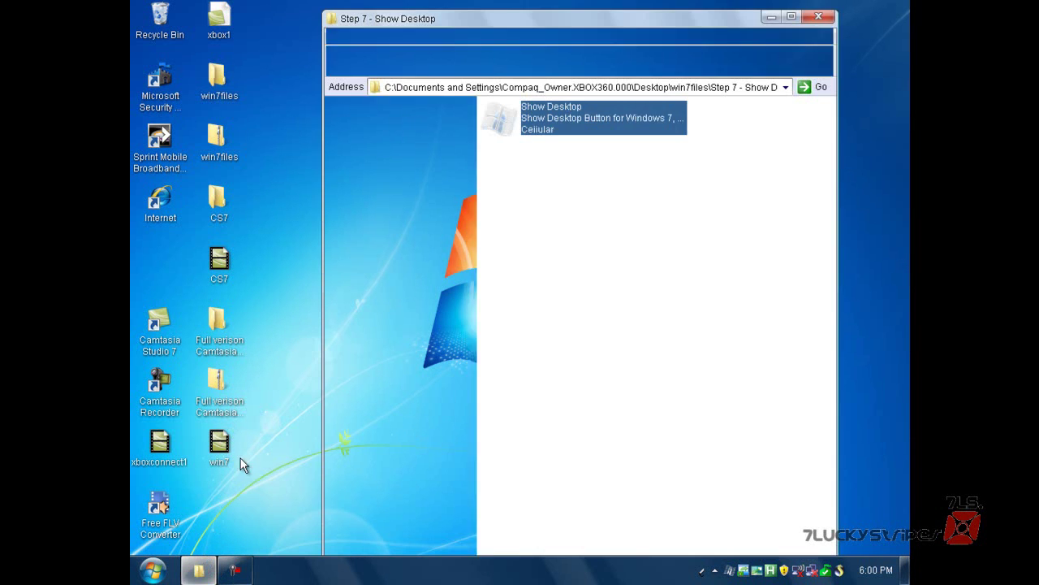
left_click_drag(689, 25, 889, 18)
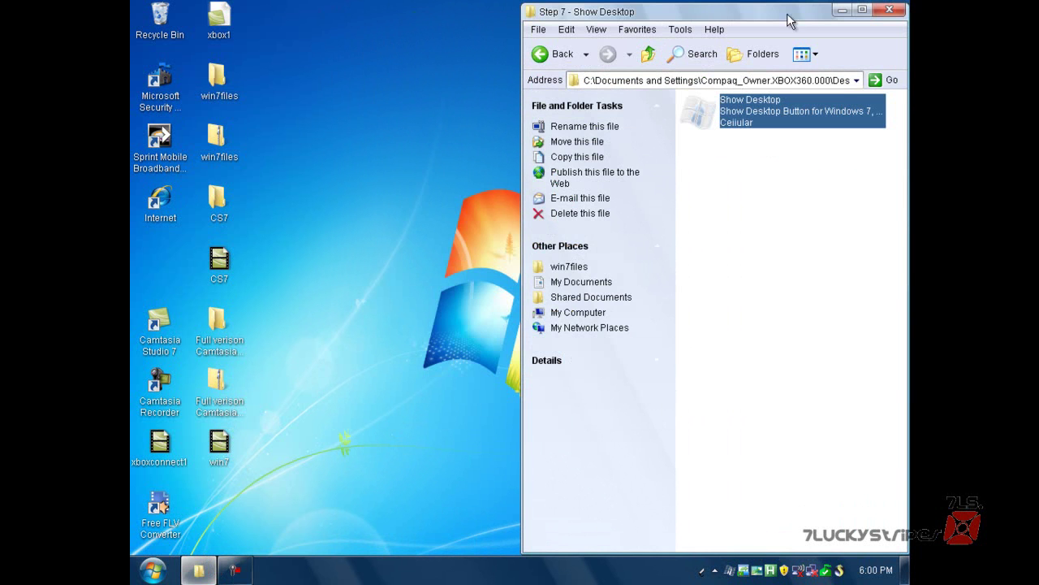
mouse_move(768, 19)
left_mouse_down()
mouse_move(552, 49)
mouse_move(778, 23)
left_mouse_up()
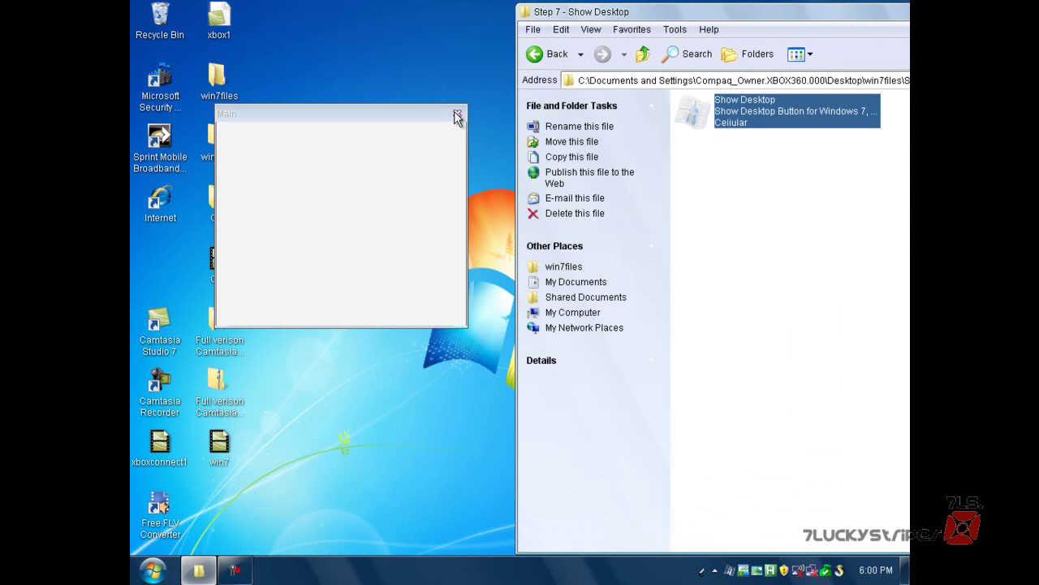
left_click(457, 115)
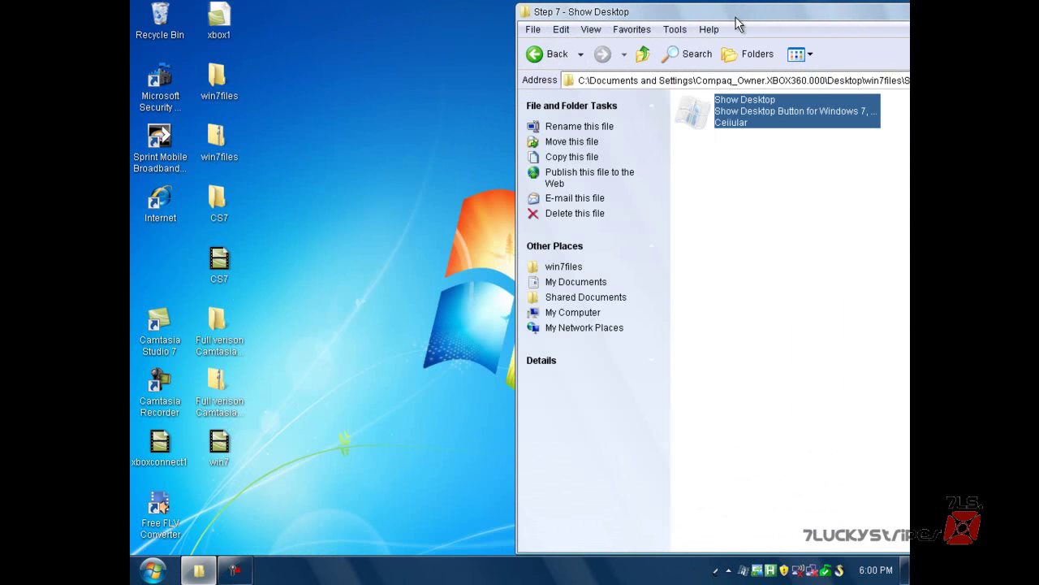
left_click_drag(739, 23, 504, 95)
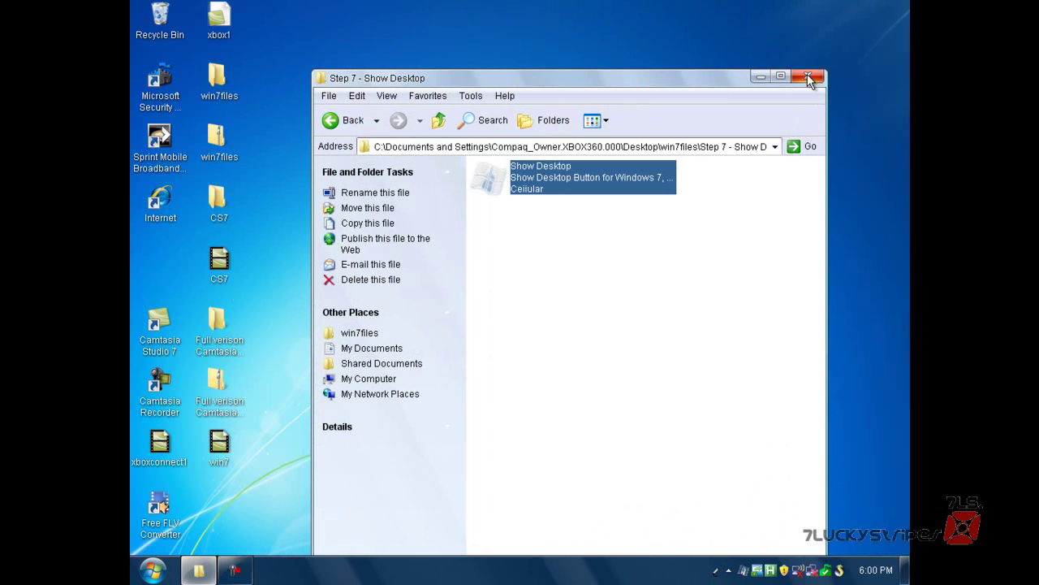